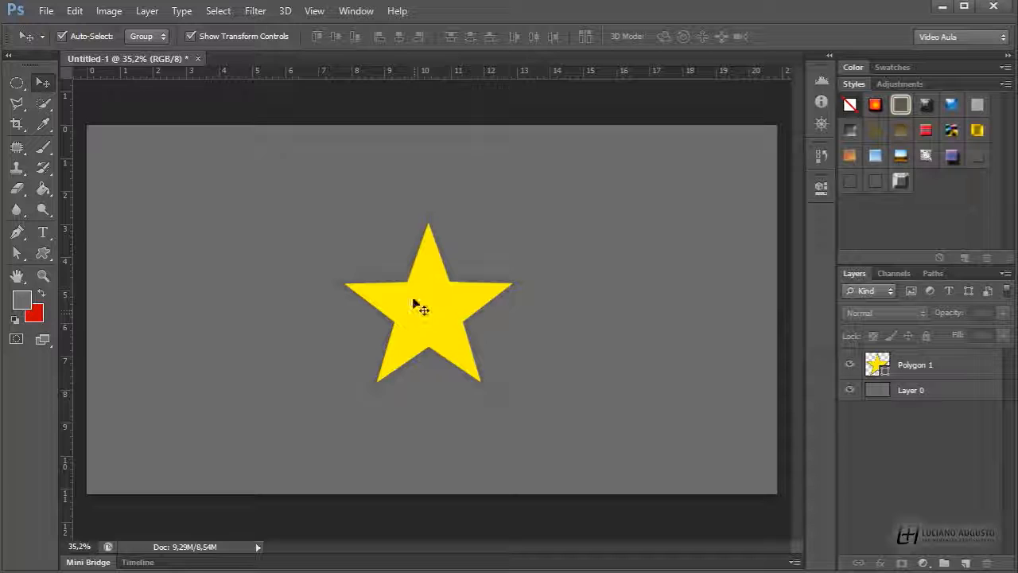
# Open the Layer Style dialog with Drop Shadow for the Polygon 1 star layer
pyautogui.click(962, 368)
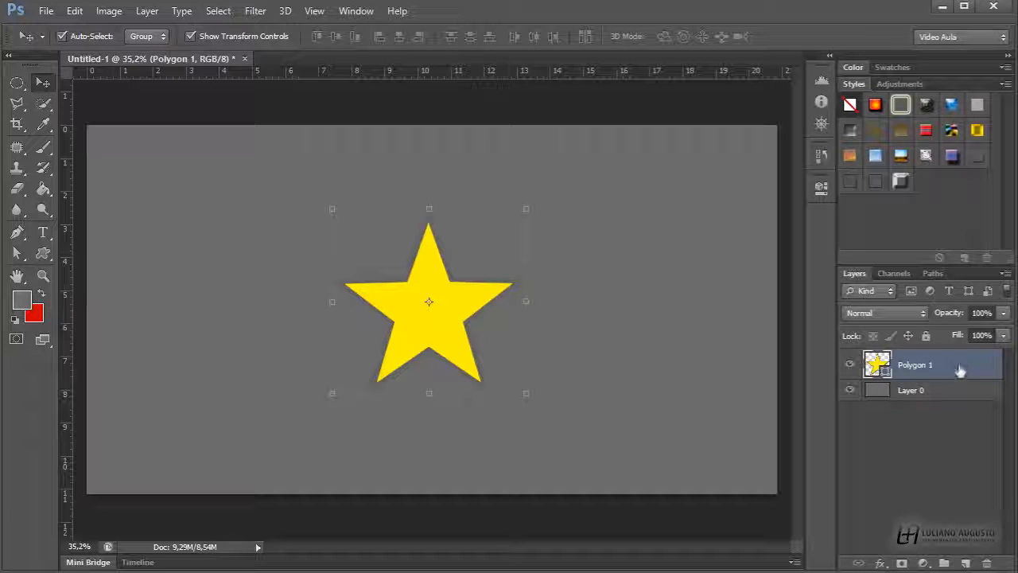
pyautogui.click(880, 563)
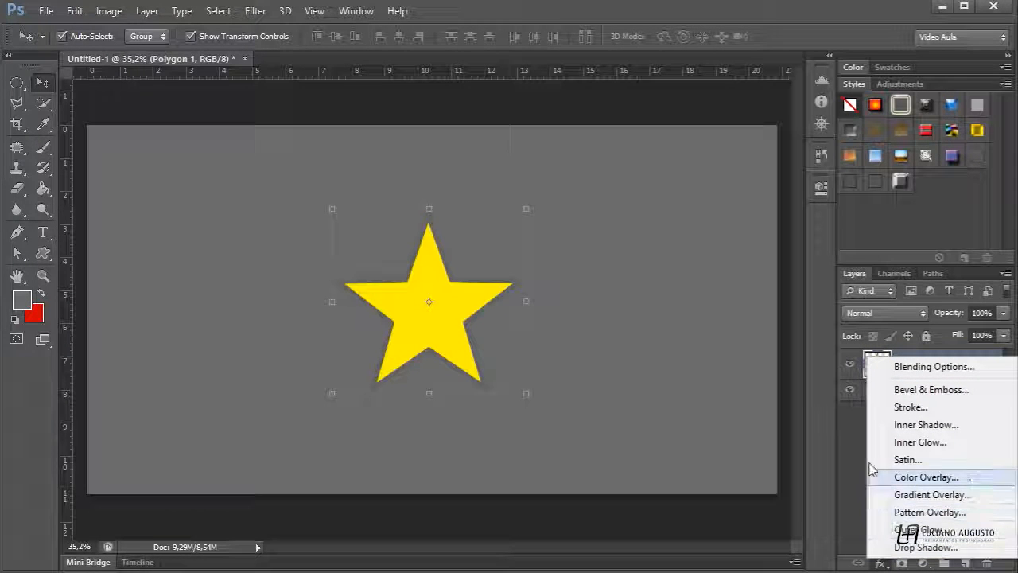
pyautogui.click(922, 549)
pyautogui.moveTo(648, 44); pyautogui.dragTo(690, 40)
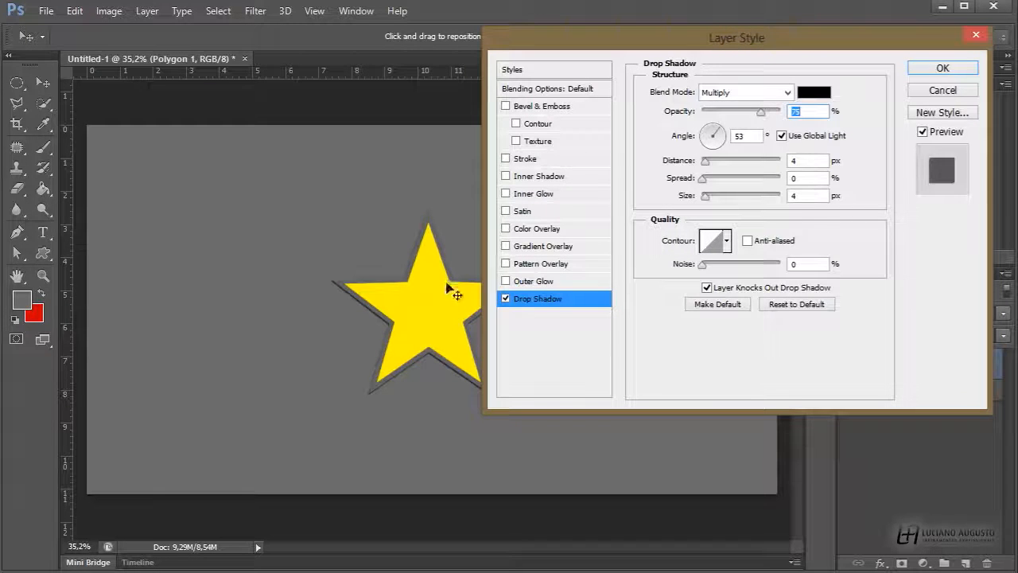
pyautogui.moveTo(569, 55); pyautogui.dragTo(601, 58)
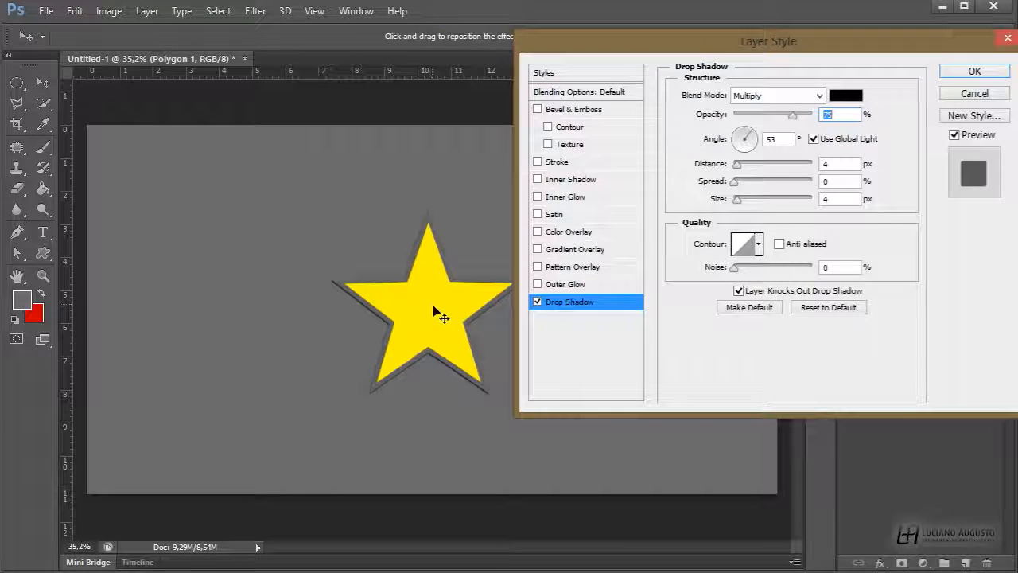
# Set the drop shadow to angle 24°, opacity 83%, distance 44 px, spread 21% and size 122 px
pyautogui.moveTo(436, 305)
pyautogui.mouseDown()
pyautogui.moveTo(421, 311)
pyautogui.moveTo(433, 305)
pyautogui.mouseUp()
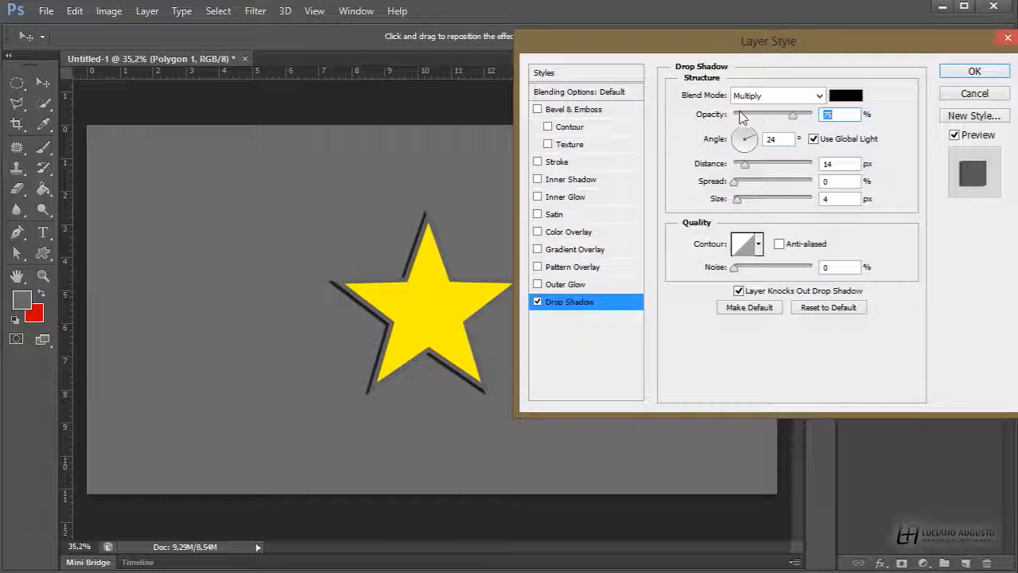
pyautogui.moveTo(790, 115)
pyautogui.mouseDown()
pyautogui.moveTo(752, 118)
pyautogui.moveTo(798, 116)
pyautogui.mouseUp()
pyautogui.moveTo(745, 165); pyautogui.dragTo(768, 164)
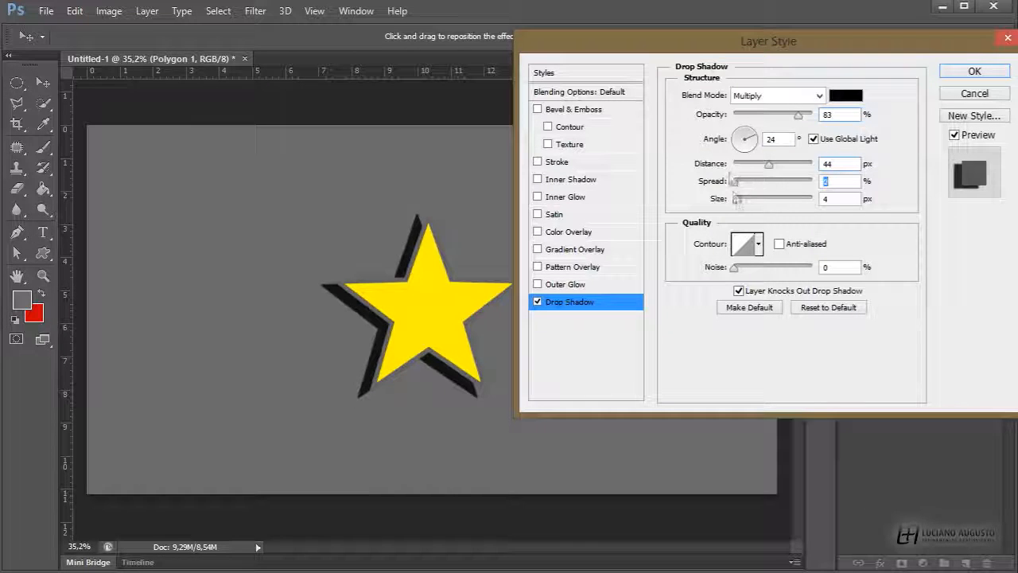
pyautogui.moveTo(738, 199)
pyautogui.mouseDown()
pyautogui.moveTo(774, 199)
pyautogui.moveTo(772, 183)
pyautogui.moveTo(759, 183)
pyautogui.moveTo(798, 185)
pyautogui.moveTo(752, 185)
pyautogui.mouseUp()
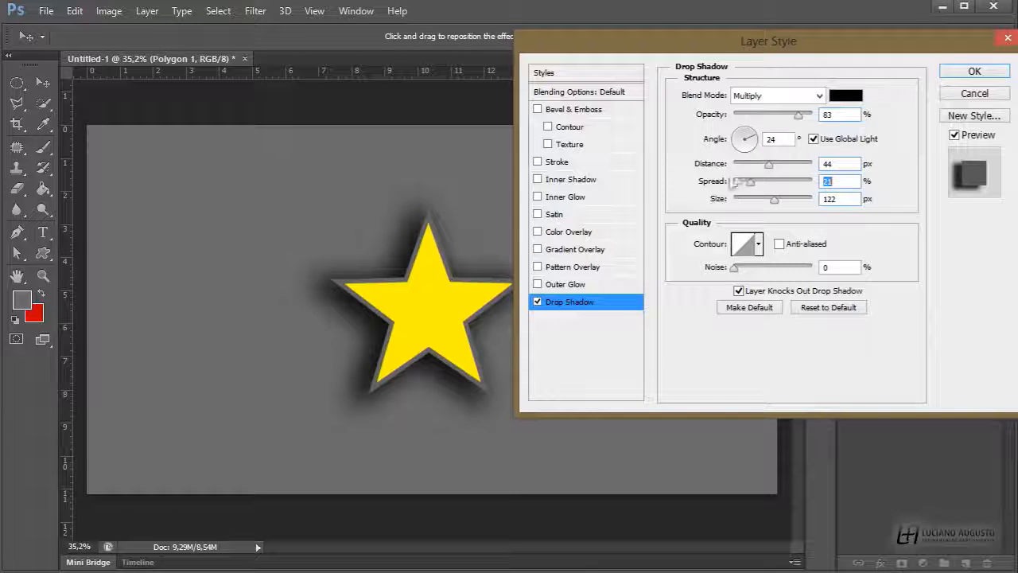
# Try several drop shadow contours, ending on the linear contour
pyautogui.click(758, 244)
pyautogui.click(745, 305)
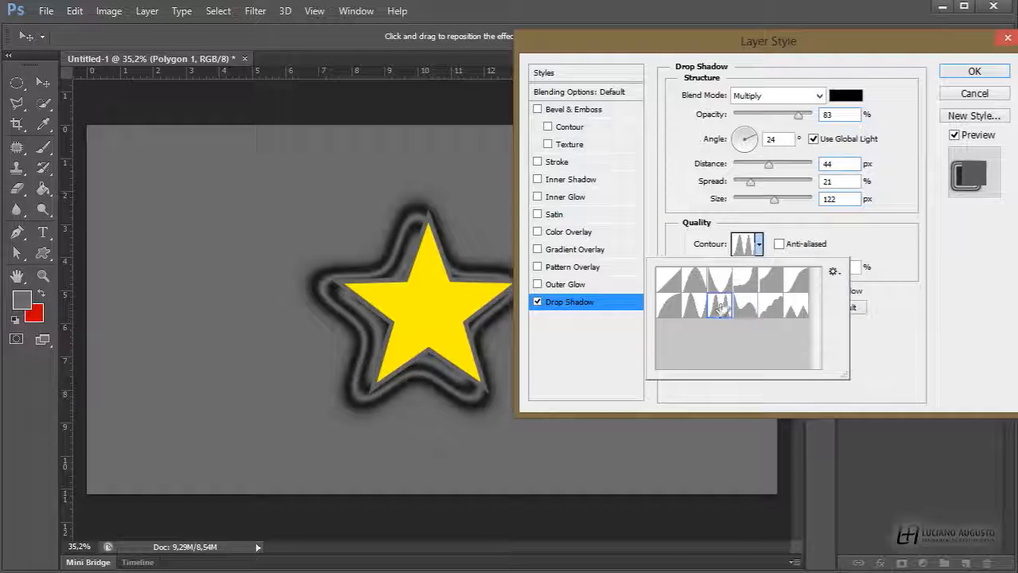
pyautogui.click(794, 309)
pyautogui.click(793, 285)
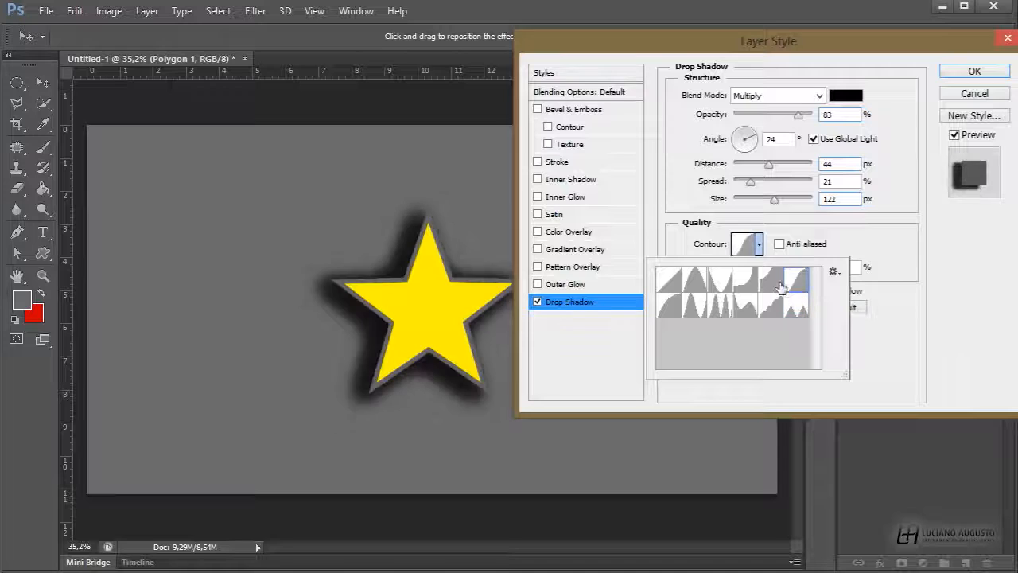
pyautogui.click(771, 281)
pyautogui.click(720, 280)
pyautogui.click(694, 280)
pyautogui.click(668, 279)
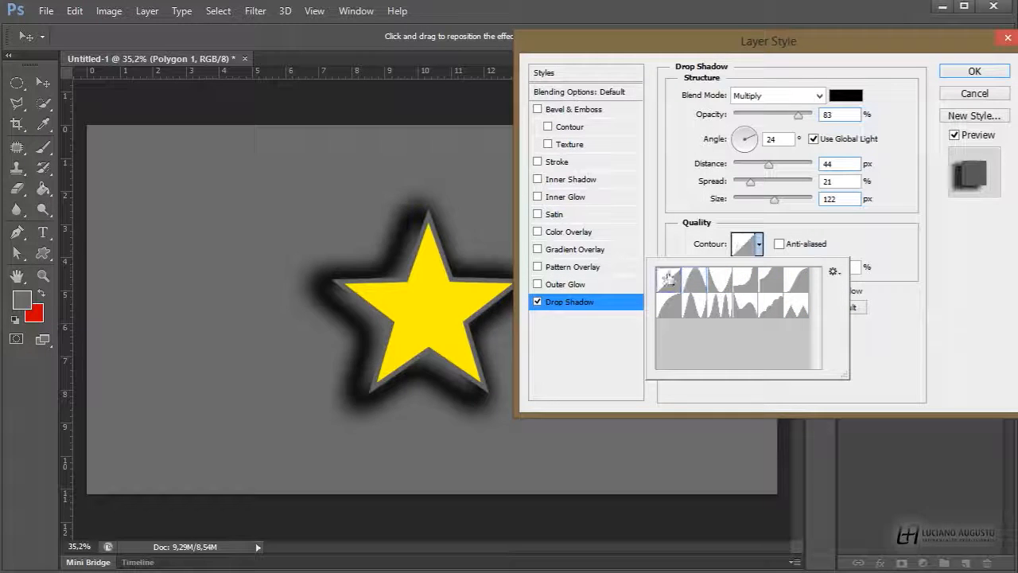
pyautogui.click(760, 245)
pyautogui.moveTo(739, 273); pyautogui.dragTo(686, 283)
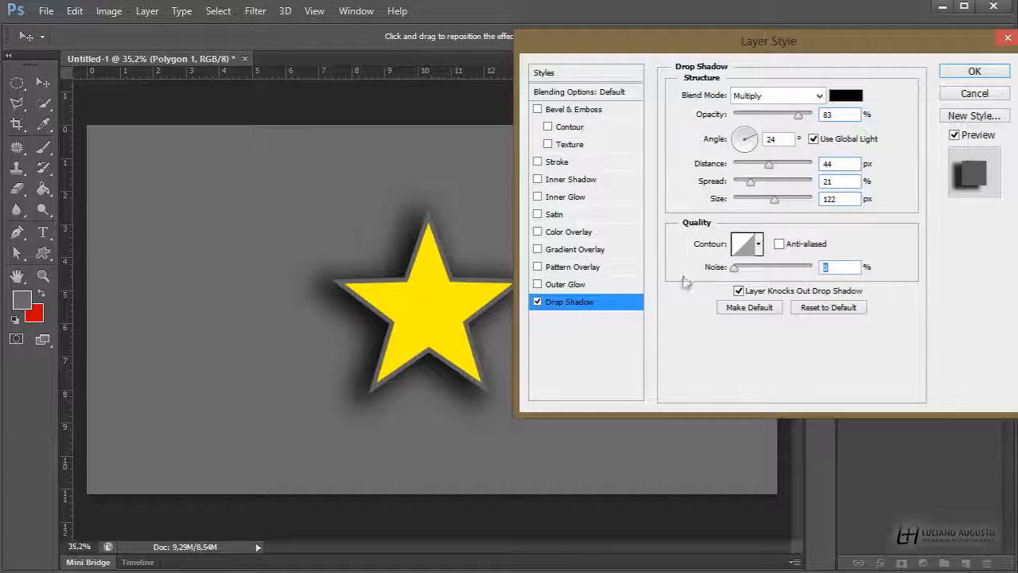
# Turn off Drop Shadow and enable Outer Glow with 61% opacity, 3% spread and 136 px size
pyautogui.click(538, 301)
pyautogui.click(552, 284)
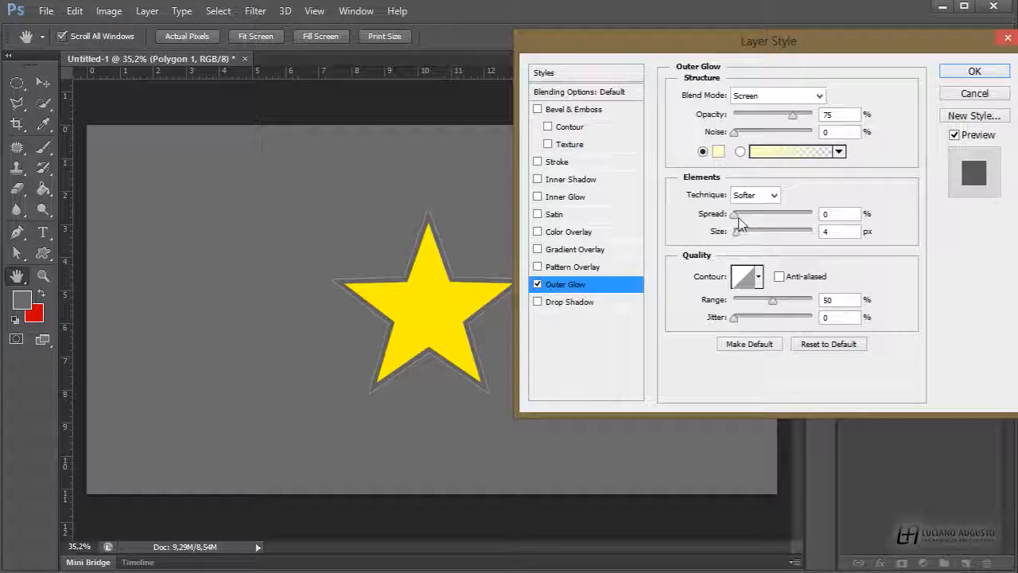
pyautogui.moveTo(793, 115); pyautogui.dragTo(753, 132)
pyautogui.moveTo(738, 231)
pyautogui.mouseDown()
pyautogui.moveTo(778, 231)
pyautogui.moveTo(770, 215)
pyautogui.moveTo(784, 214)
pyautogui.moveTo(739, 214)
pyautogui.mouseUp()
pyautogui.moveTo(753, 132); pyautogui.dragTo(734, 132)
# Try several outer glow contours, keep the linear one, and set the glow range to 42%
pyautogui.click(759, 277)
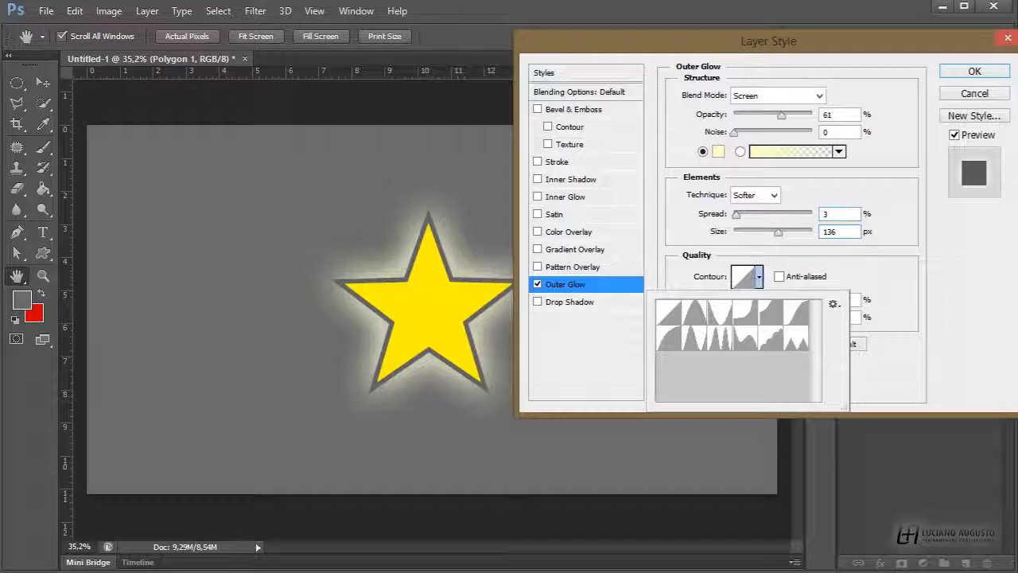
pyautogui.click(744, 337)
pyautogui.click(720, 338)
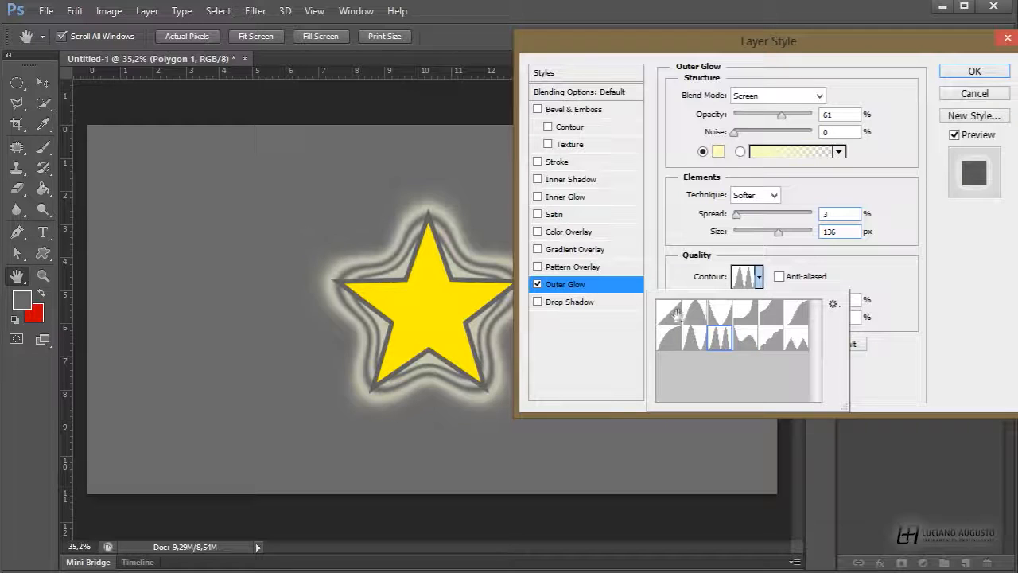
pyautogui.click(674, 314)
pyautogui.click(758, 277)
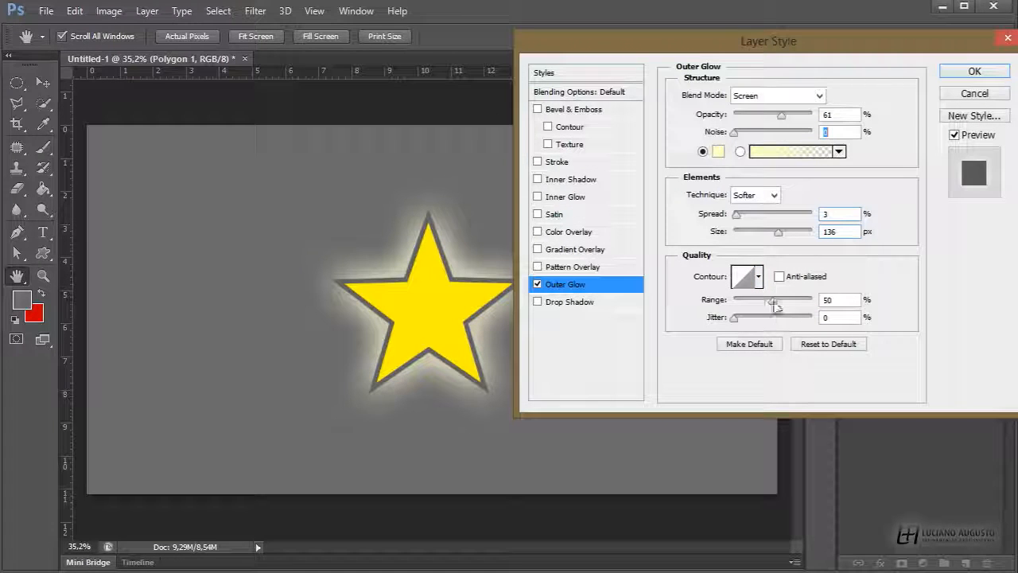
pyautogui.moveTo(772, 305)
pyautogui.mouseDown()
pyautogui.moveTo(732, 305)
pyautogui.moveTo(775, 306)
pyautogui.moveTo(736, 302)
pyautogui.moveTo(746, 317)
pyautogui.moveTo(781, 318)
pyautogui.moveTo(732, 317)
pyautogui.moveTo(759, 299)
pyautogui.mouseUp()
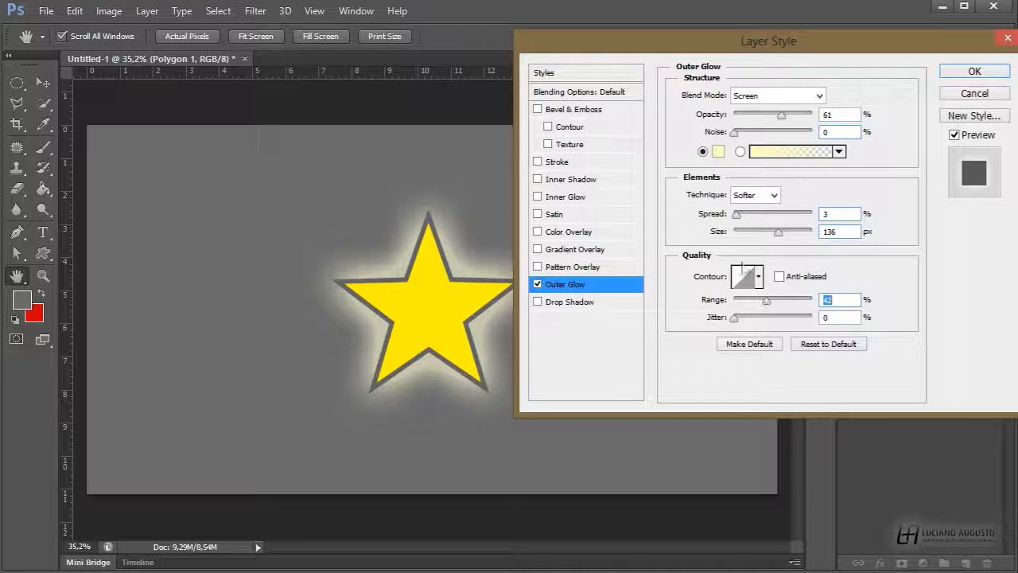
# Turn off Outer Glow, then preview a few Pattern Overlay patterns on the star and turn it off
pyautogui.click(537, 284)
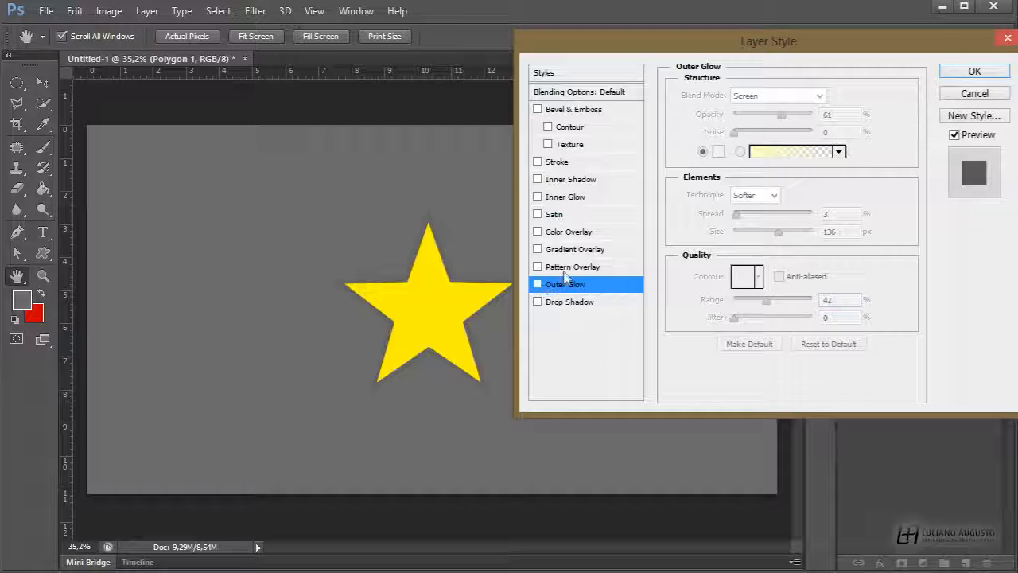
pyautogui.click(556, 269)
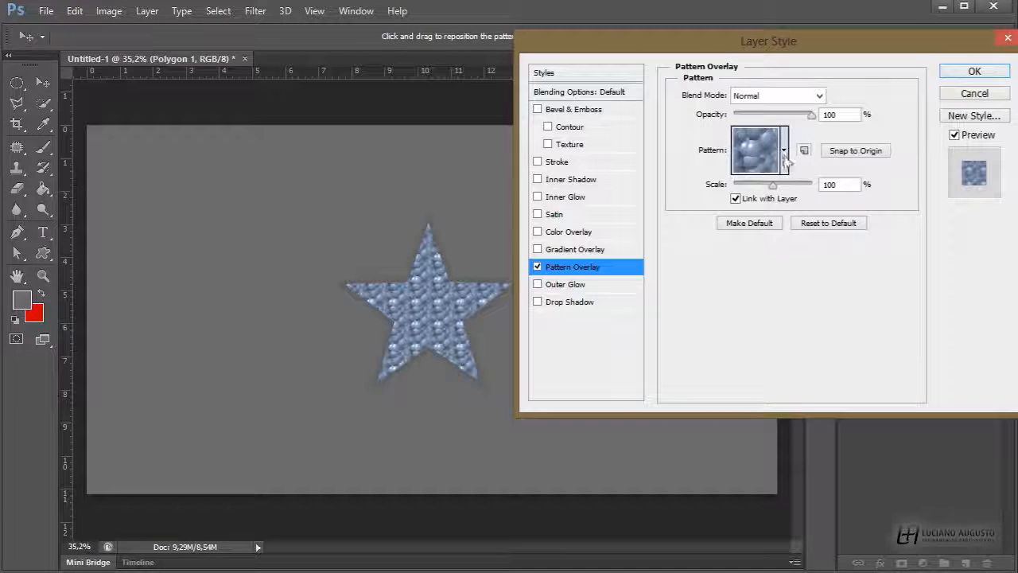
pyautogui.click(785, 155)
pyautogui.click(758, 199)
pyautogui.click(721, 200)
pyautogui.click(703, 136)
pyautogui.click(537, 268)
# Enable Gradient Overlay with Radial style and 73% scale, repositioning the gradient centre on the star
pyautogui.click(537, 249)
pyautogui.click(593, 249)
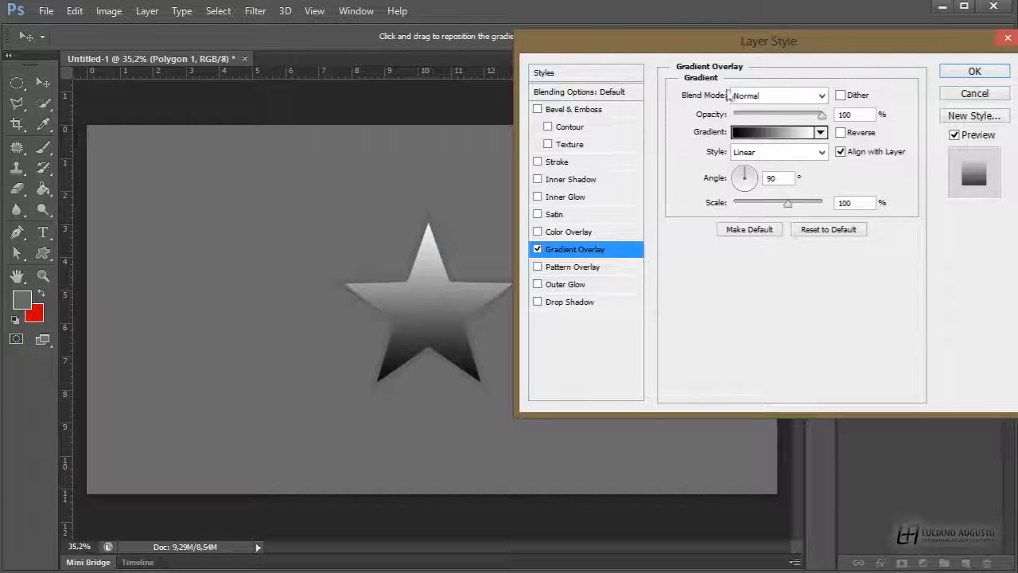
pyautogui.click(821, 132)
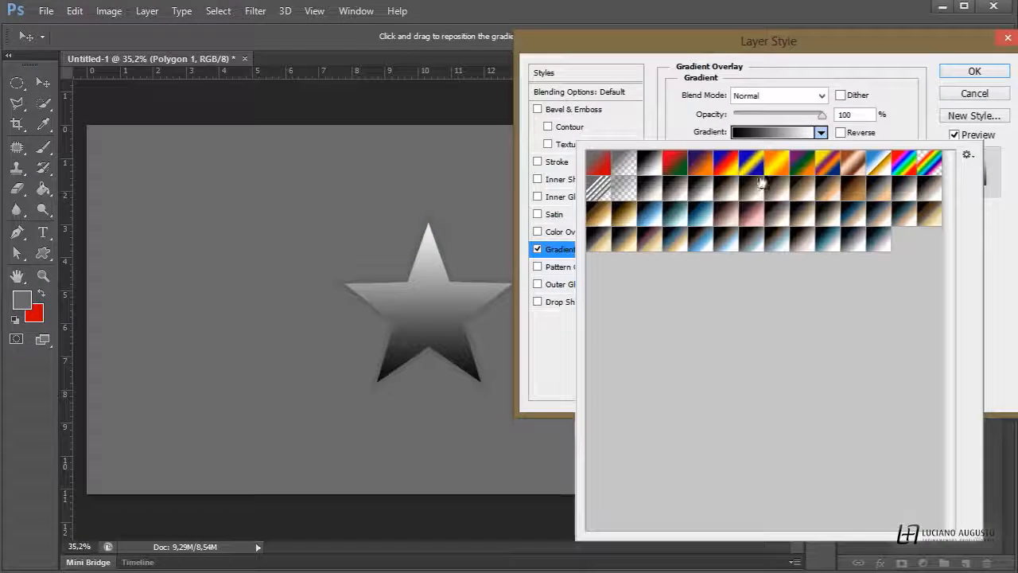
pyautogui.click(820, 133)
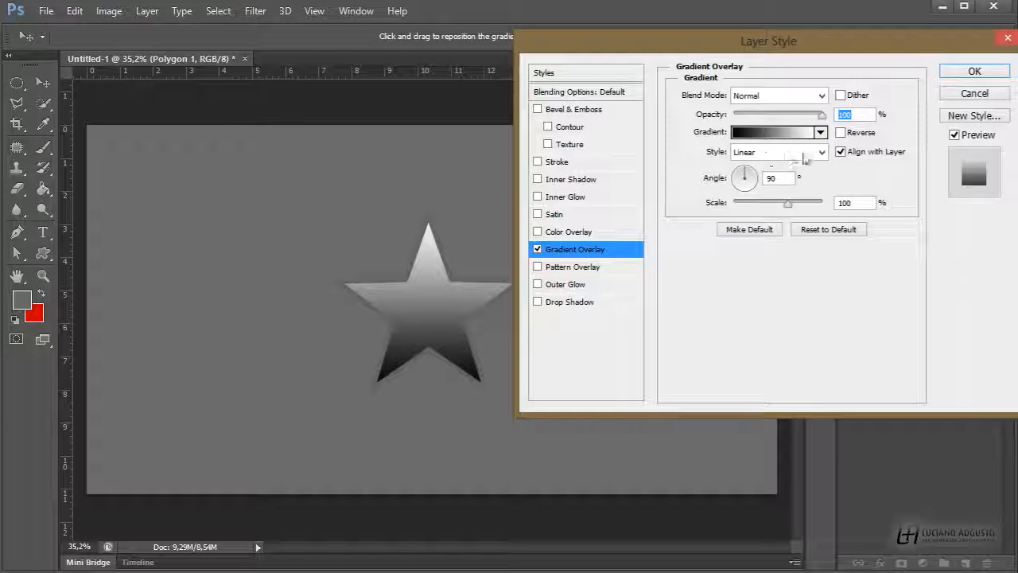
pyautogui.click(820, 152)
pyautogui.click(763, 181)
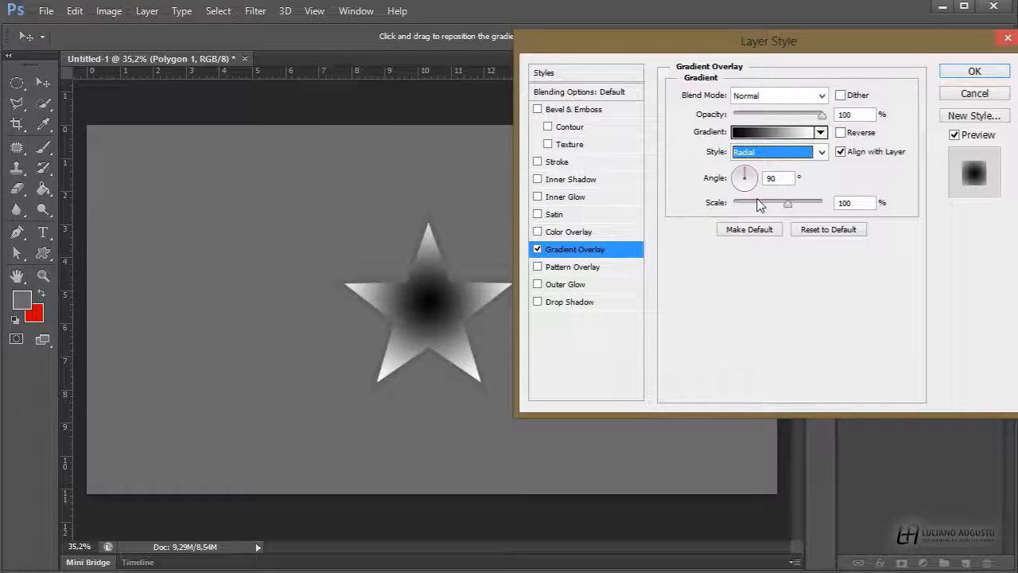
pyautogui.moveTo(430, 312)
pyautogui.mouseDown()
pyautogui.moveTo(416, 341)
pyautogui.moveTo(438, 268)
pyautogui.moveTo(431, 307)
pyautogui.mouseUp()
pyautogui.moveTo(788, 203)
pyautogui.mouseDown()
pyautogui.moveTo(741, 204)
pyautogui.moveTo(796, 204)
pyautogui.moveTo(770, 204)
pyautogui.mouseUp()
# Turn off Gradient Overlay and briefly preview the red Color Overlay before turning it off
pyautogui.click(537, 249)
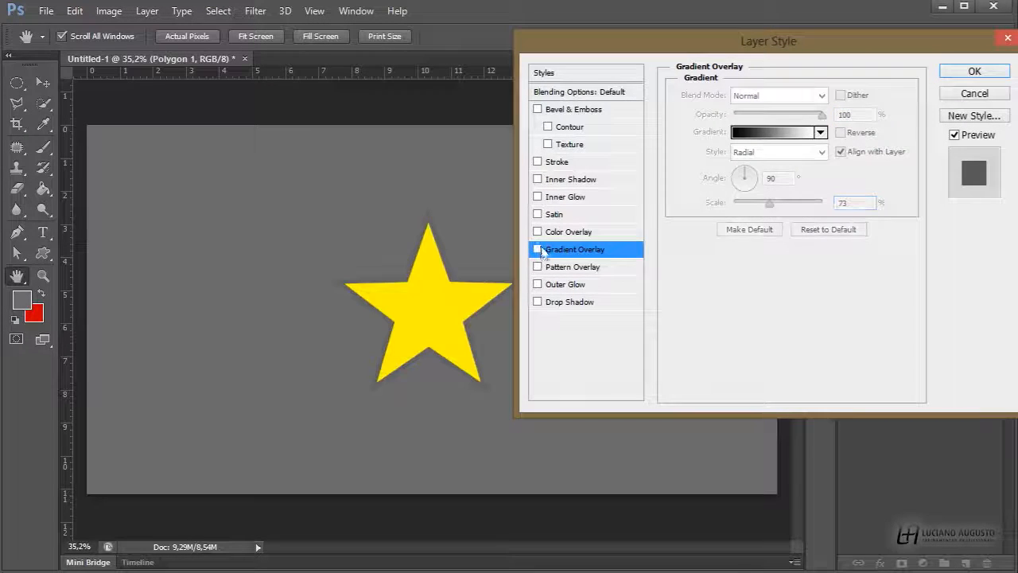
pyautogui.click(538, 231)
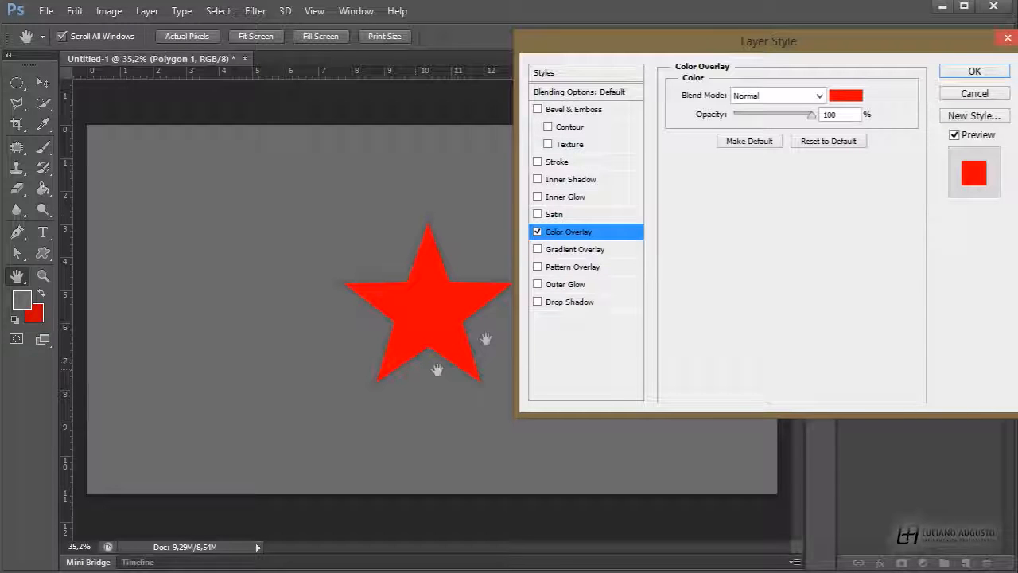
pyautogui.click(537, 231)
# Enable Satin and set its angle to -53°, distance 250 px and size 247 px by adjusting it on the star
pyautogui.click(538, 214)
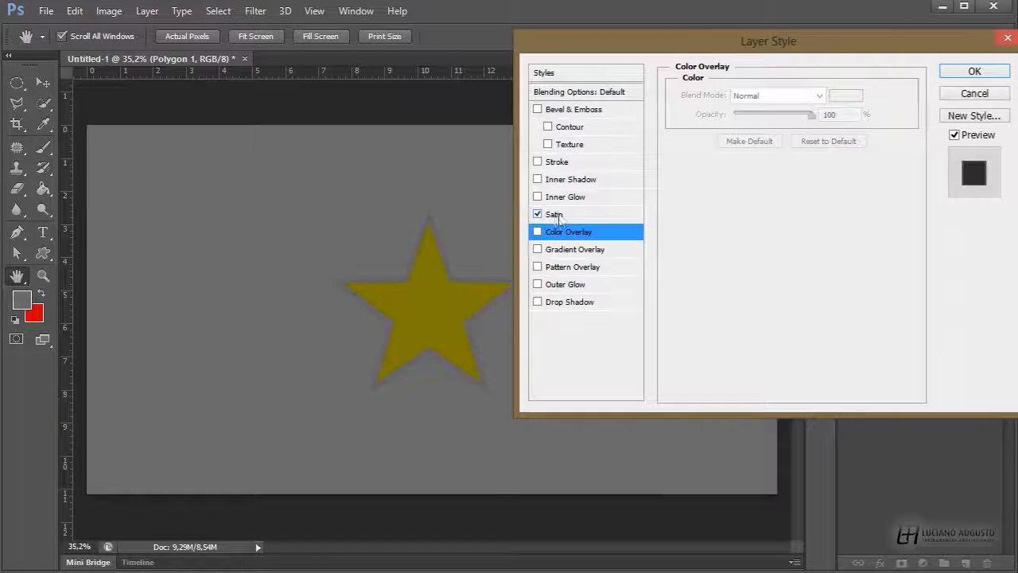
pyautogui.click(554, 214)
pyautogui.moveTo(426, 285); pyautogui.dragTo(424, 313)
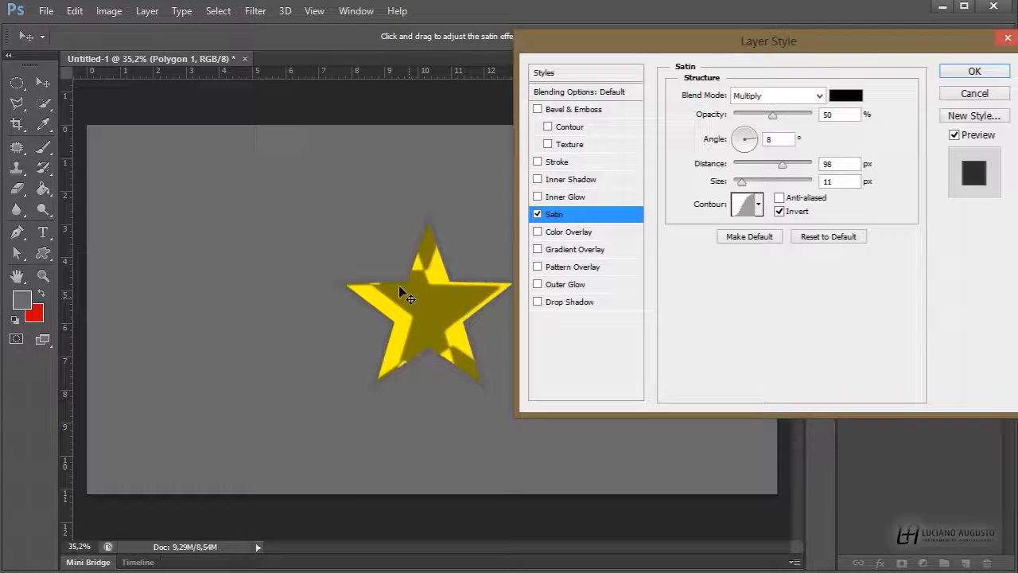
pyautogui.moveTo(790, 165); pyautogui.dragTo(810, 183)
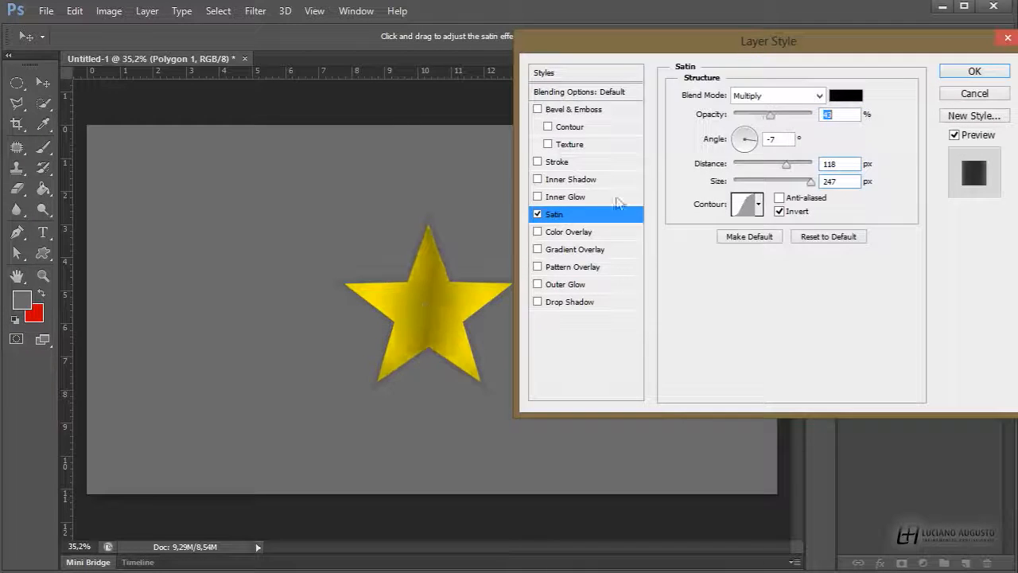
pyautogui.moveTo(406, 360)
pyautogui.mouseDown()
pyautogui.moveTo(466, 318)
pyautogui.moveTo(414, 284)
pyautogui.moveTo(457, 343)
pyautogui.mouseUp()
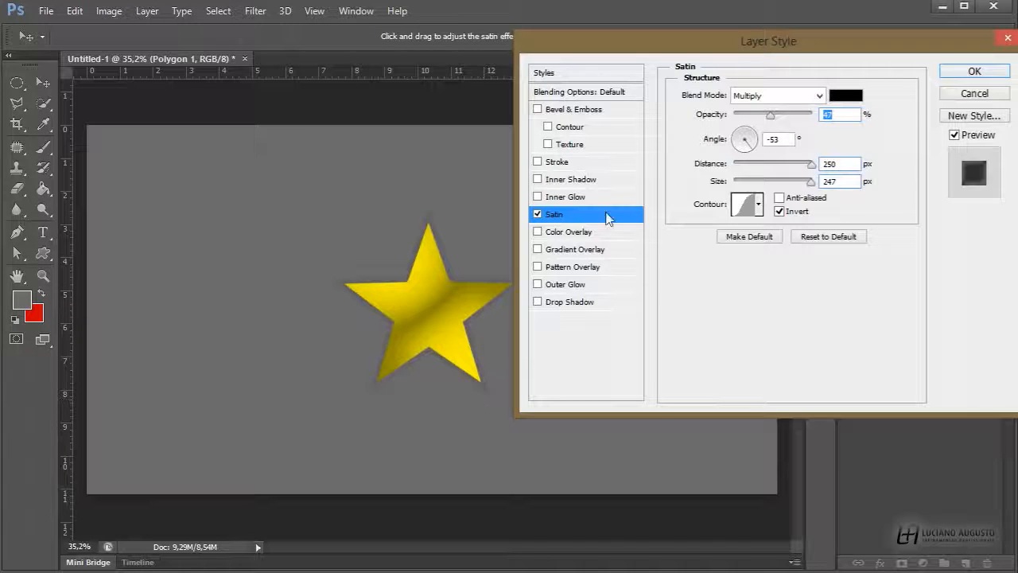
# Try an Inner Glow with 62% choke and 51 px size, then turn it off
pyautogui.click(553, 197)
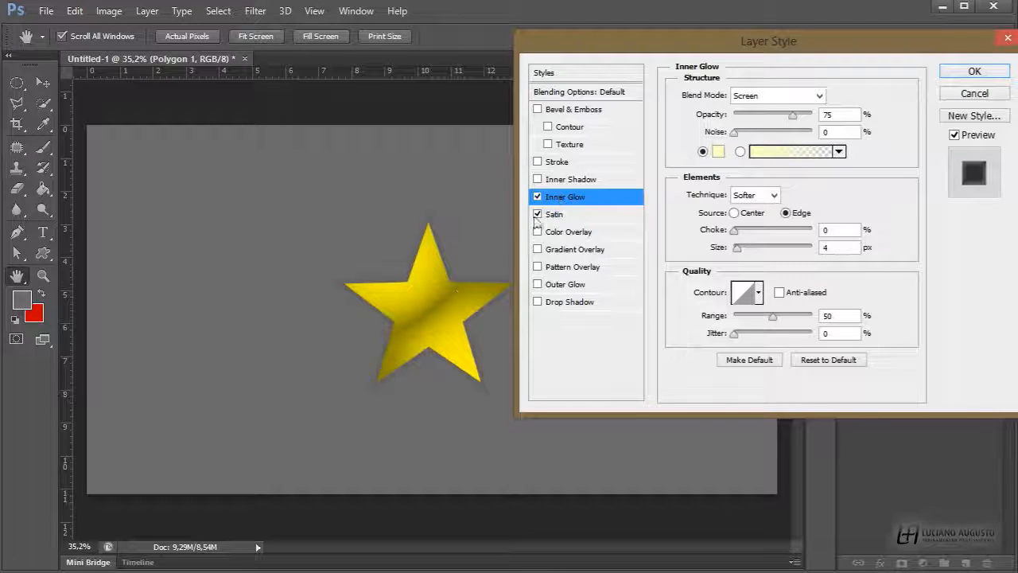
pyautogui.moveTo(740, 249); pyautogui.dragTo(788, 231)
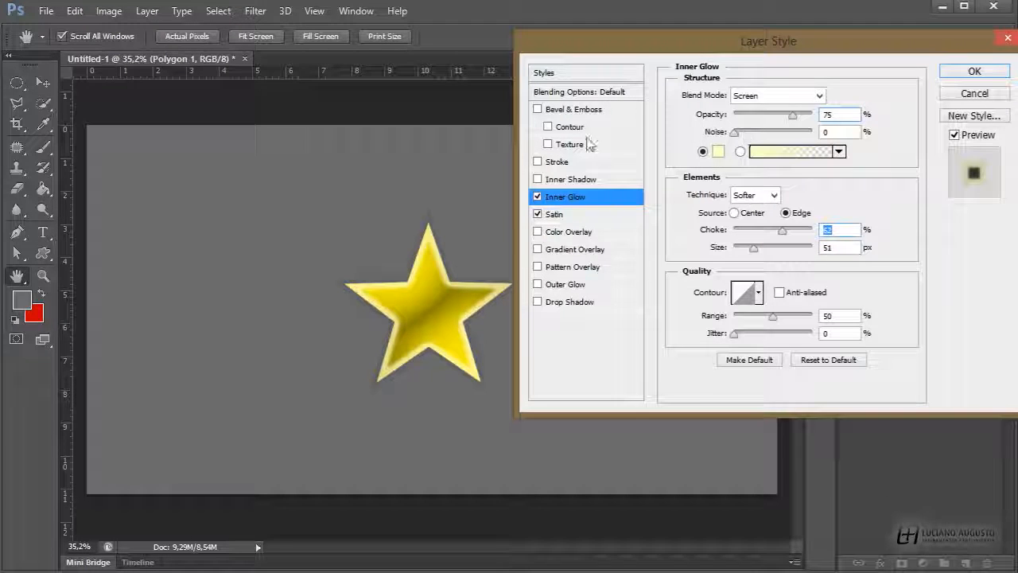
pyautogui.click(538, 196)
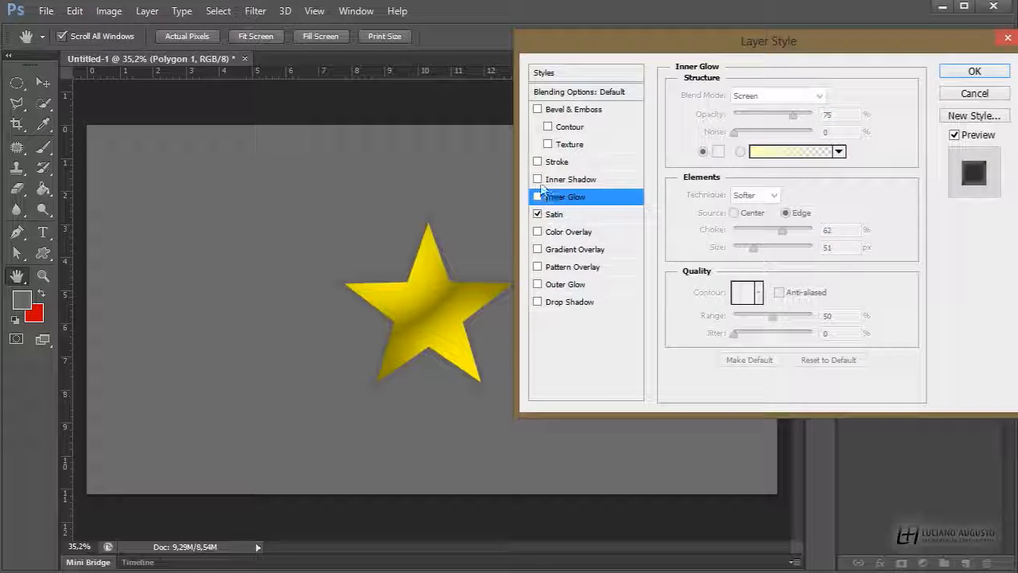
# Try an Inner Shadow with angle -169°, distance 22 px, choke 52% and size 106 px, then turn it off
pyautogui.click(537, 179)
pyautogui.click(570, 179)
pyautogui.moveTo(735, 199); pyautogui.dragTo(774, 182)
pyautogui.moveTo(448, 295); pyautogui.dragTo(461, 268)
pyautogui.click(538, 179)
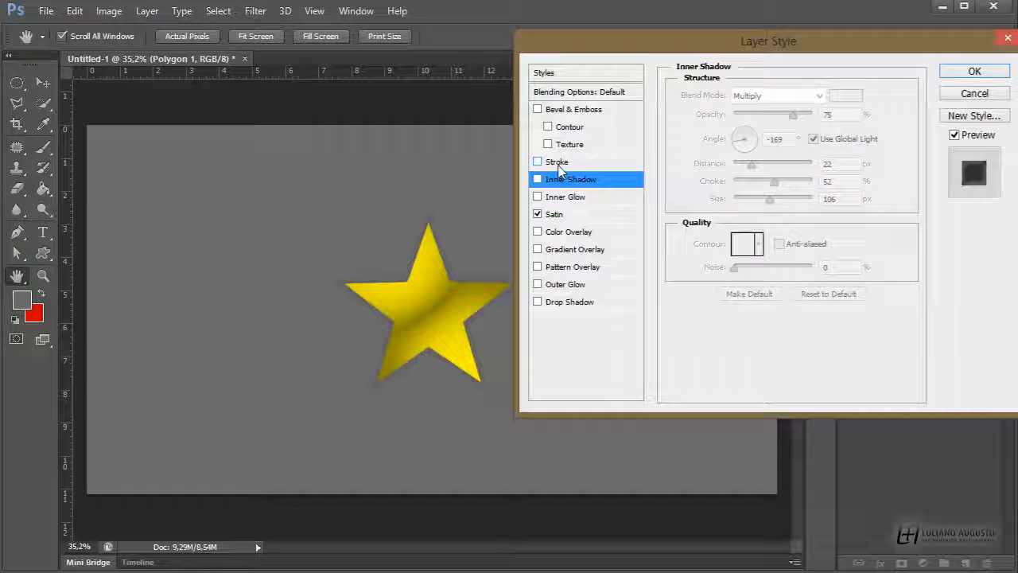
# Enable Stroke on the star and set its size to 43 px
pyautogui.click(545, 163)
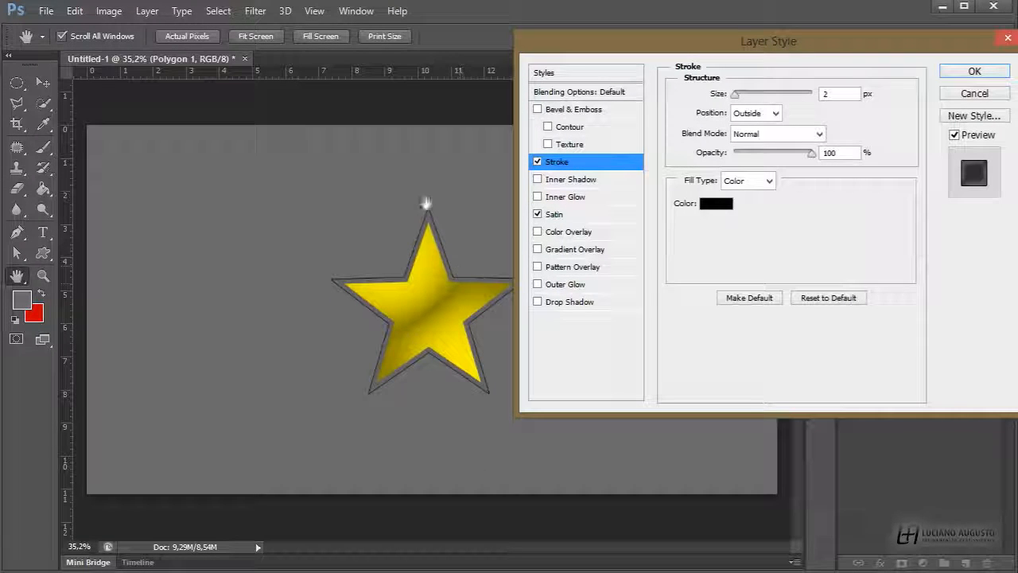
pyautogui.moveTo(735, 93)
pyautogui.mouseDown()
pyautogui.moveTo(773, 97)
pyautogui.moveTo(757, 104)
pyautogui.mouseUp()
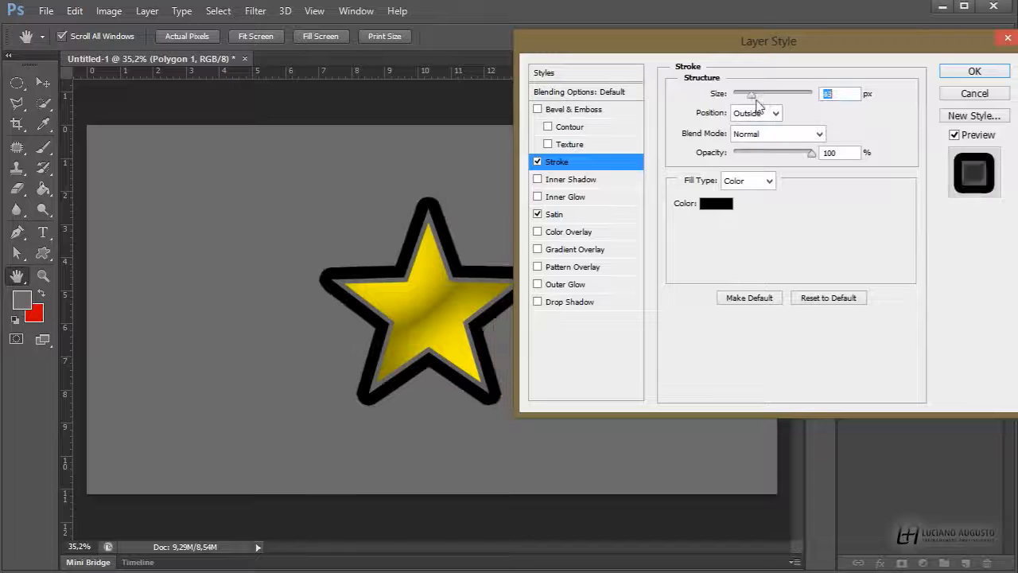
# Set the stroke position to Center
pyautogui.click(776, 112)
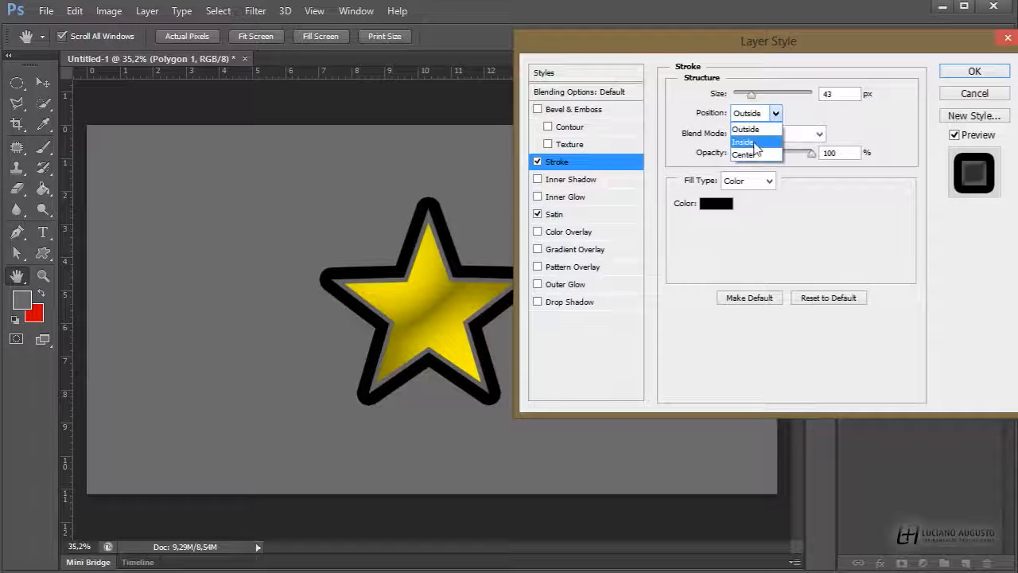
pyautogui.click(755, 128)
pyautogui.click(775, 114)
pyautogui.click(744, 150)
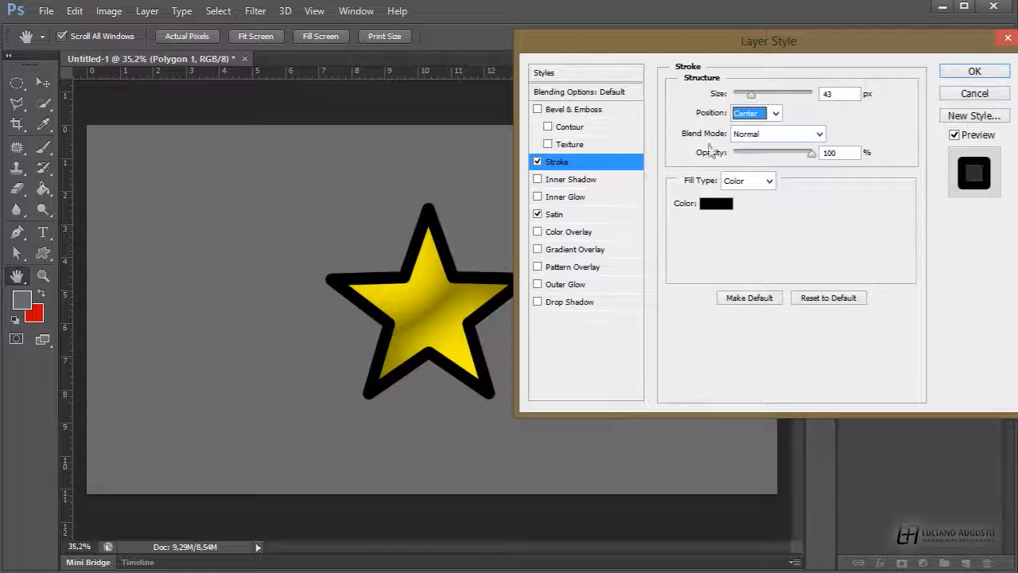
# Switch the stroke fill type to Gradient, then to Pattern, and turn Stroke off
pyautogui.click(747, 181)
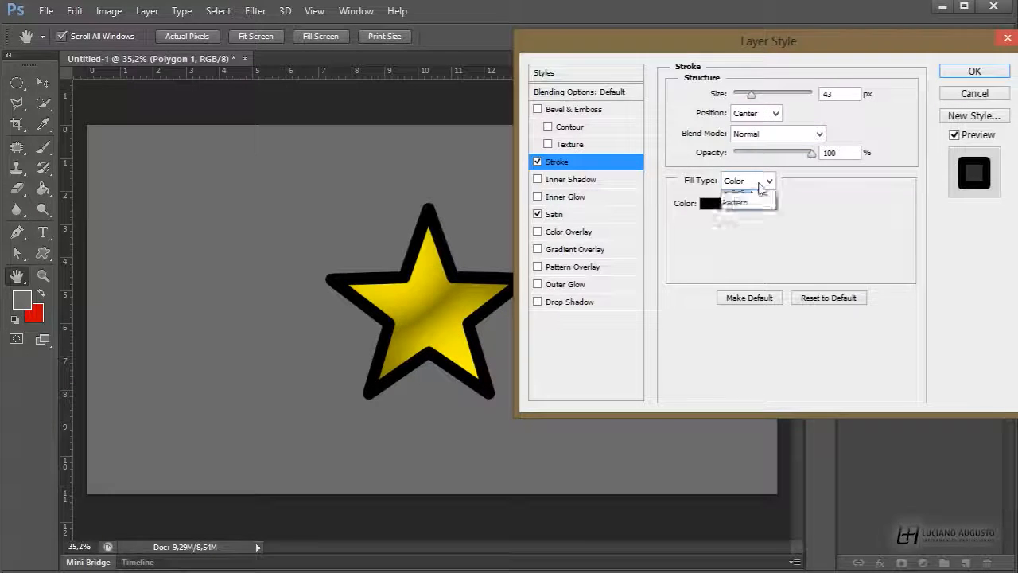
pyautogui.click(740, 205)
pyautogui.click(744, 181)
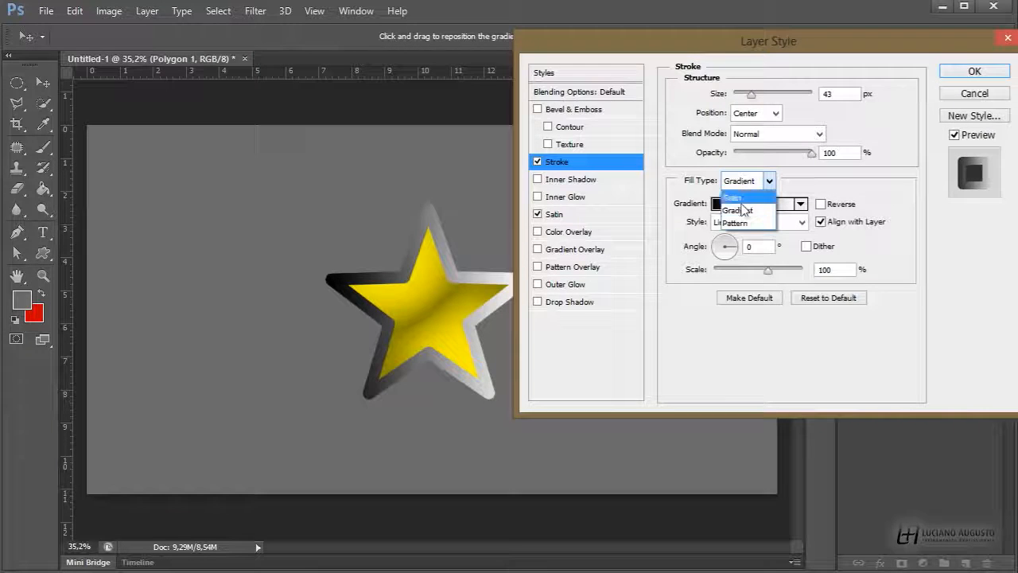
pyautogui.click(727, 217)
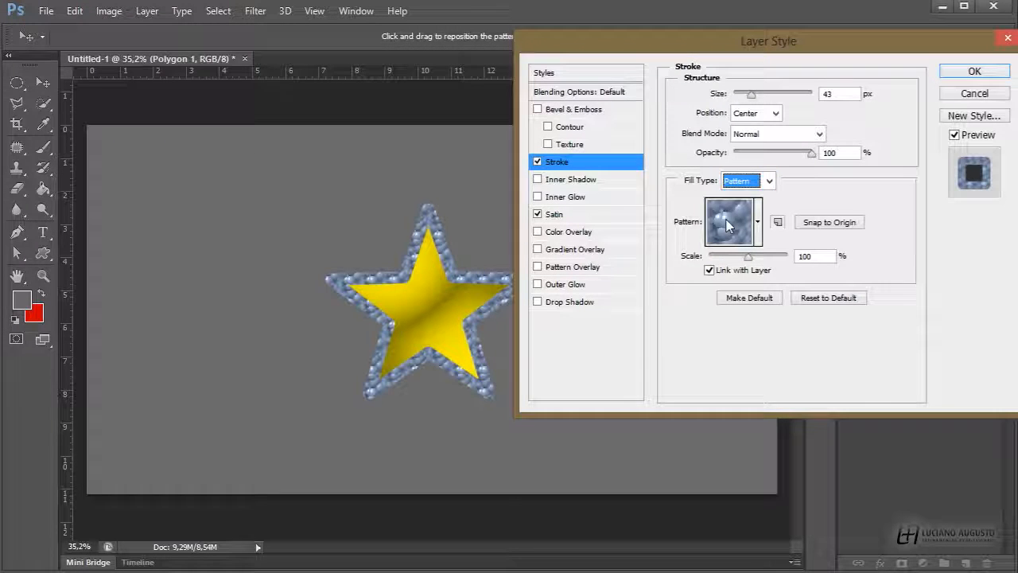
pyautogui.click(537, 162)
# Enable Bevel & Emboss with depth 806%, size 49 px and soften 3 px
pyautogui.click(544, 111)
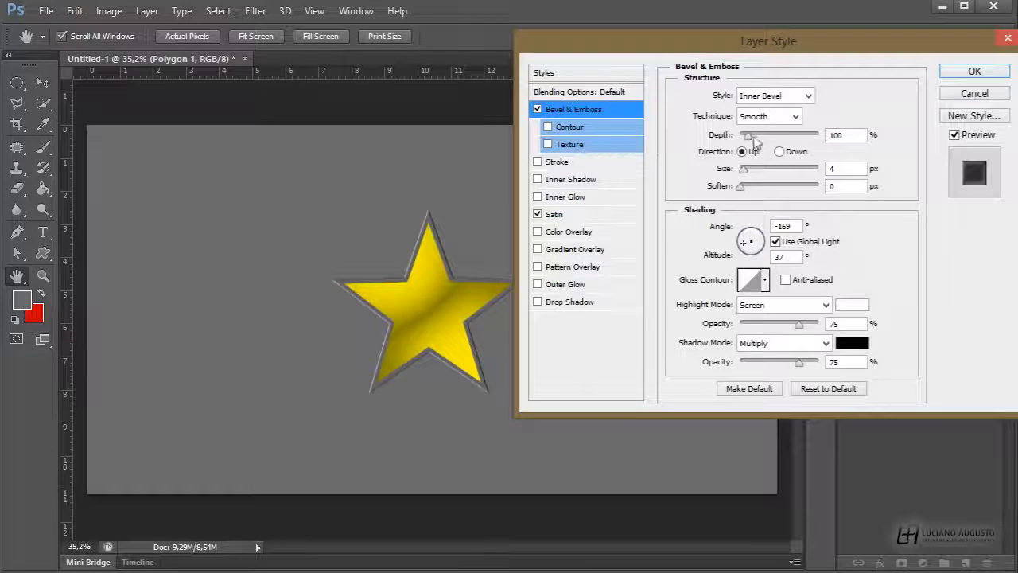
pyautogui.moveTo(752, 141)
pyautogui.mouseDown()
pyautogui.moveTo(799, 137)
pyautogui.moveTo(743, 136)
pyautogui.mouseUp()
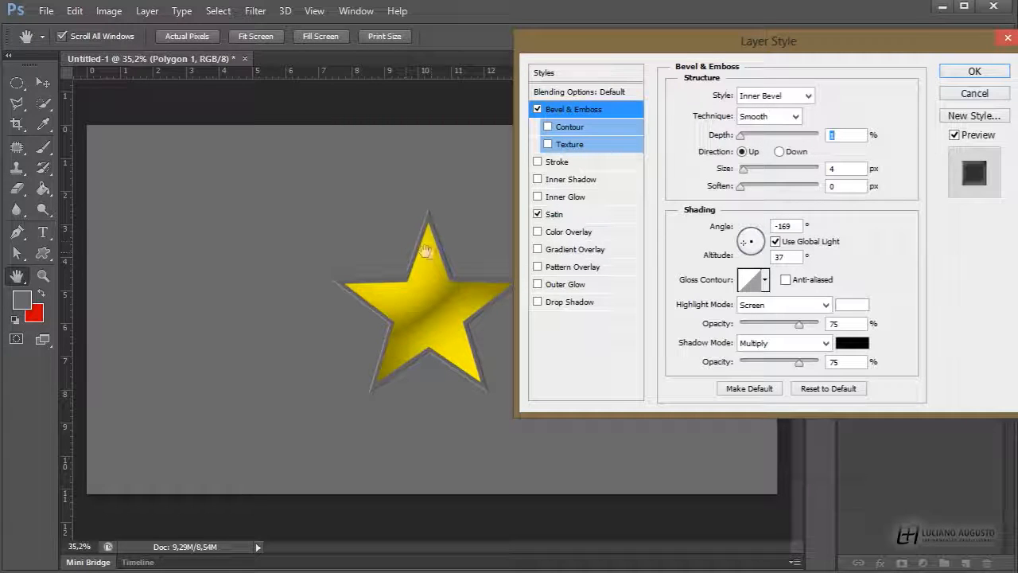
pyautogui.moveTo(742, 137); pyautogui.dragTo(803, 137)
pyautogui.moveTo(745, 171); pyautogui.dragTo(776, 187)
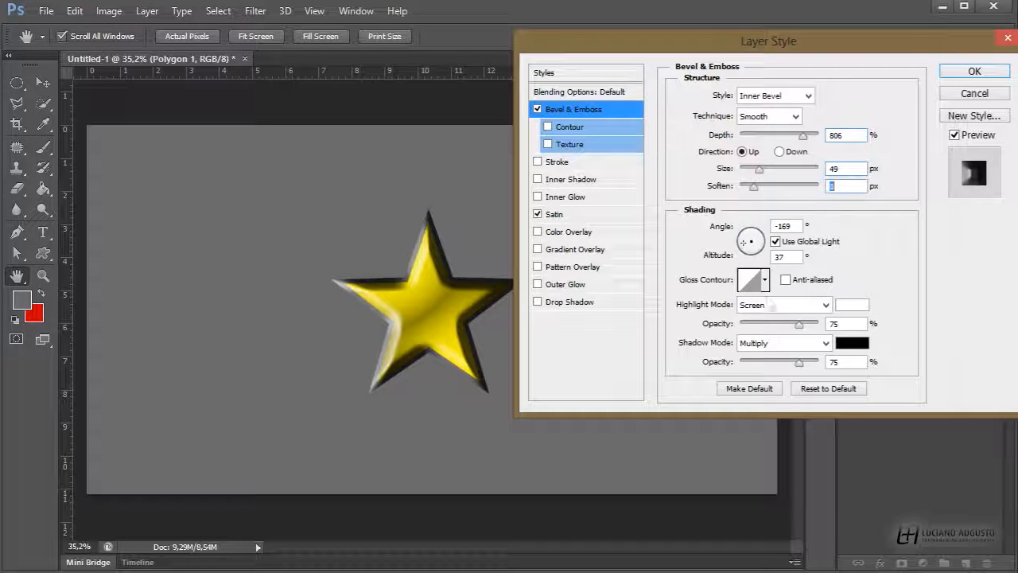
# Adjust the bevel shading to angle 131°, altitude 32°, a different gloss contour, highlight opacity 67% and shadow opacity 72%
pyautogui.moveTo(757, 255); pyautogui.dragTo(747, 238)
pyautogui.click(767, 285)
pyautogui.click(755, 321)
pyautogui.click(751, 346)
pyautogui.click(723, 345)
pyautogui.click(702, 344)
pyautogui.click(675, 340)
pyautogui.click(711, 342)
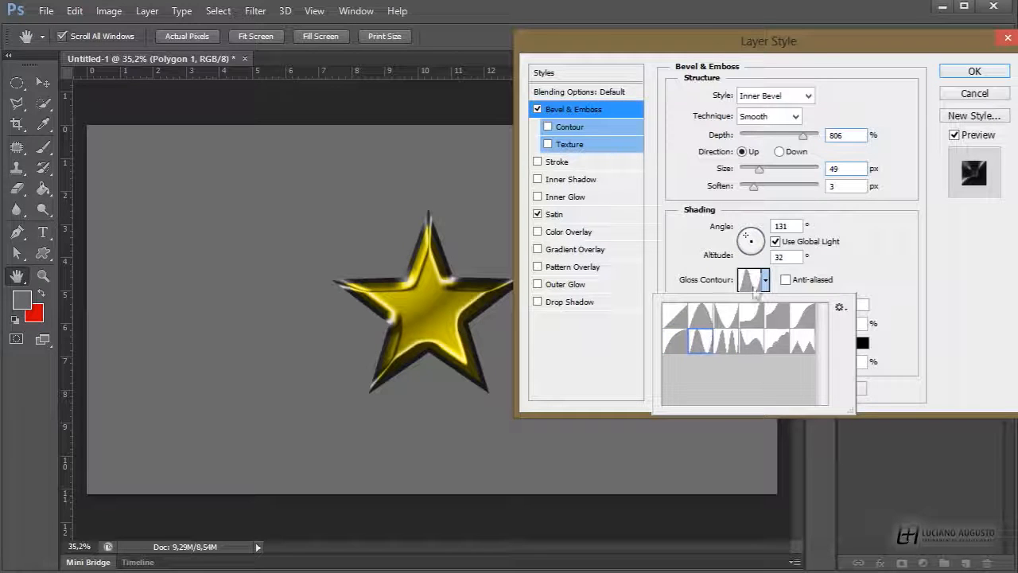
pyautogui.click(766, 282)
pyautogui.moveTo(783, 325)
pyautogui.mouseDown()
pyautogui.moveTo(742, 324)
pyautogui.moveTo(793, 324)
pyautogui.mouseUp()
pyautogui.moveTo(796, 363)
pyautogui.mouseDown()
pyautogui.moveTo(748, 362)
pyautogui.moveTo(795, 363)
pyautogui.mouseUp()
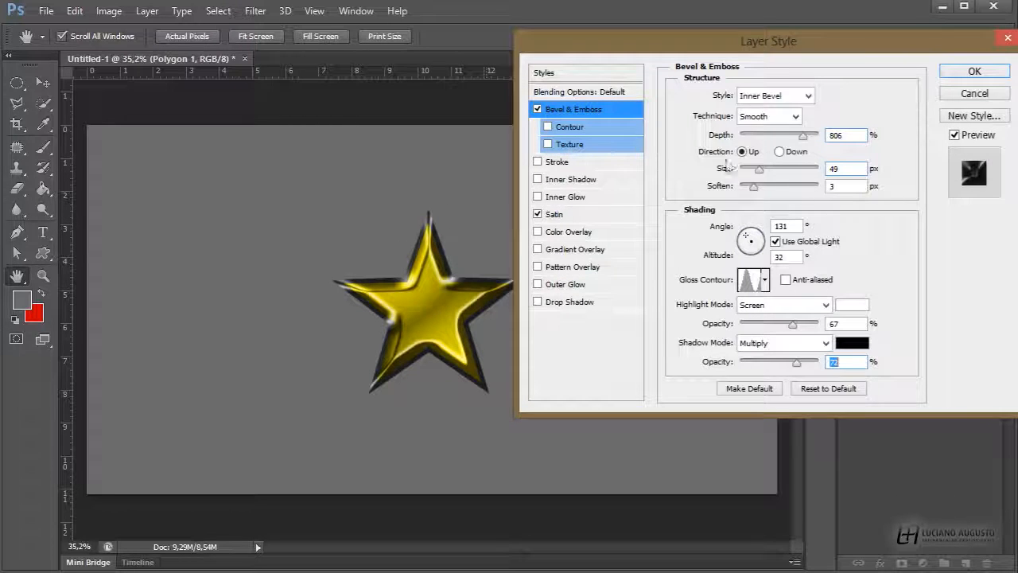
# Try the Outer Bevel, Emboss, Pillow Emboss and Stroke Emboss bevel styles in turn
pyautogui.click(808, 97)
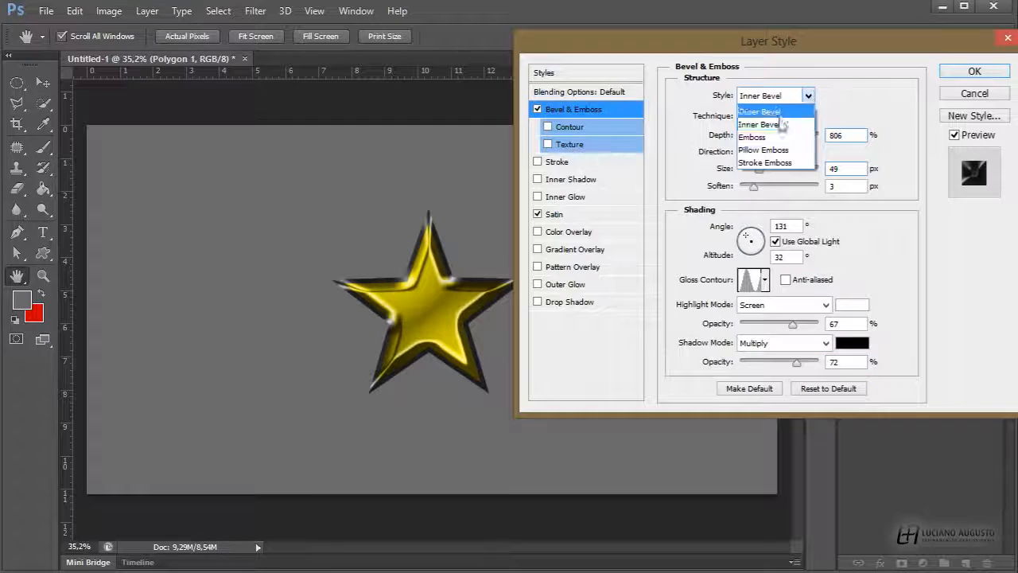
pyautogui.click(768, 107)
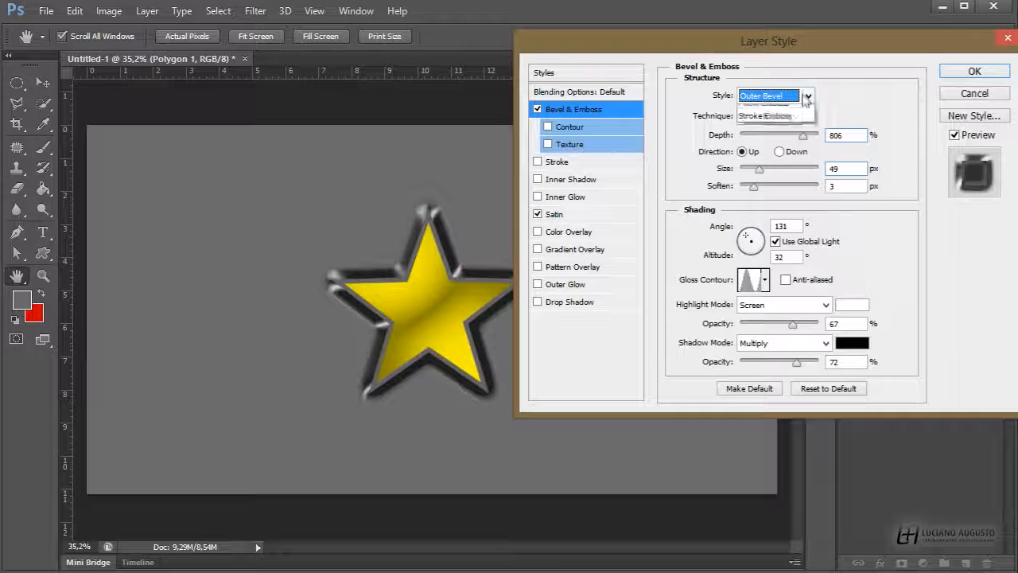
pyautogui.click(808, 95)
pyautogui.click(794, 137)
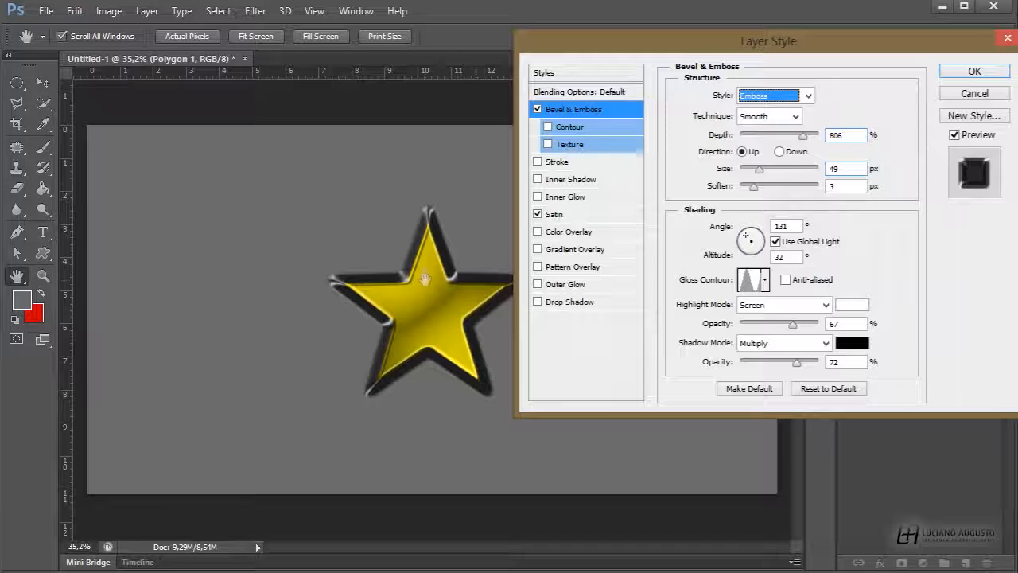
pyautogui.click(808, 96)
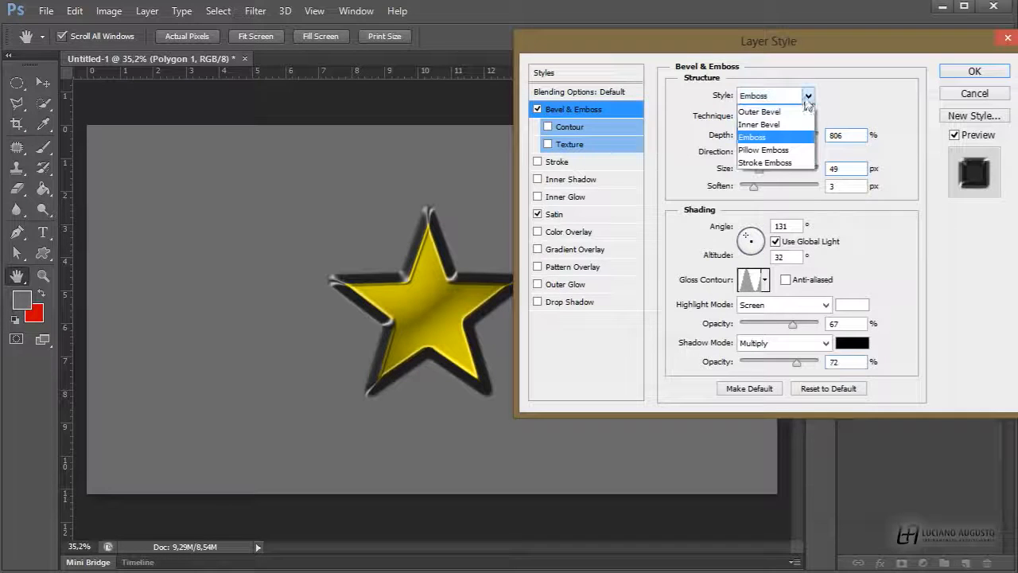
pyautogui.click(783, 154)
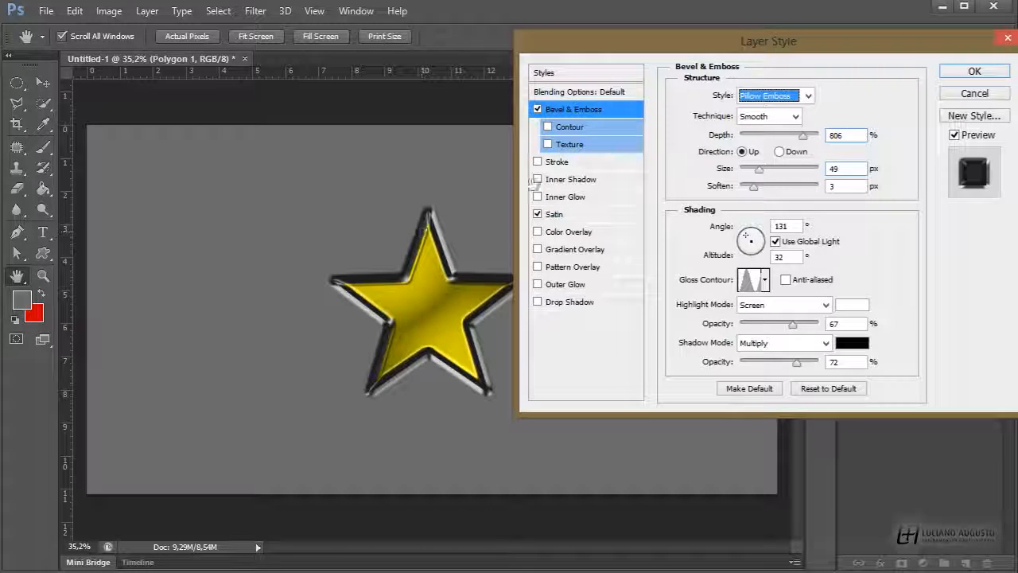
pyautogui.click(809, 96)
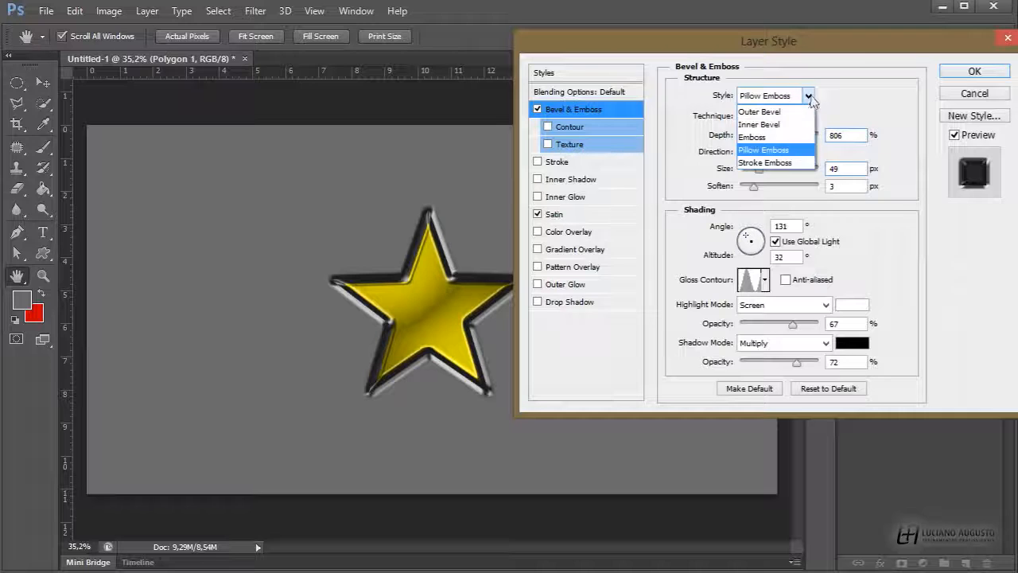
pyautogui.click(765, 162)
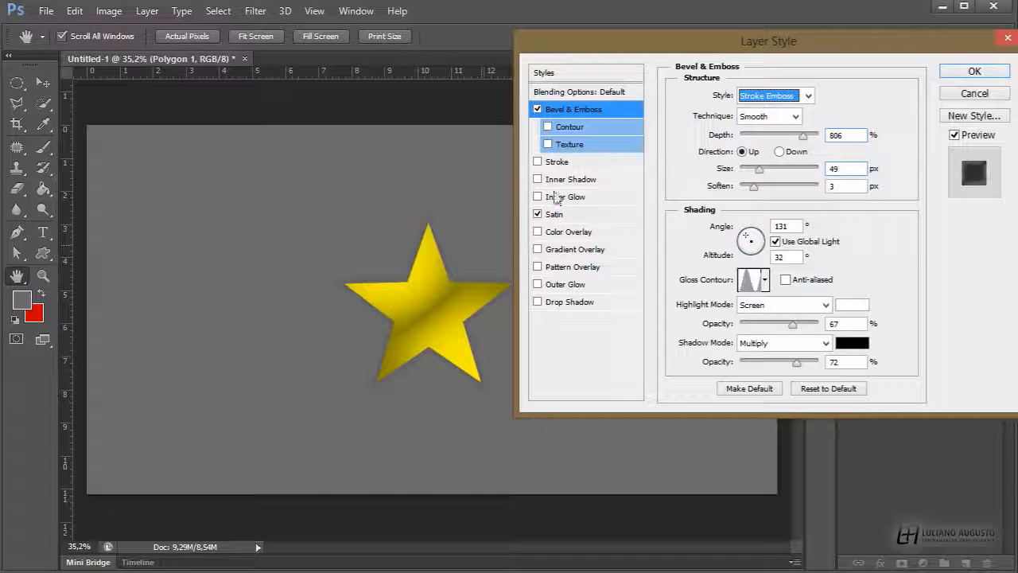
# Re-enable Stroke with a different pattern and a slightly smaller size, then turn it off again
pyautogui.click(538, 161)
pyautogui.click(557, 161)
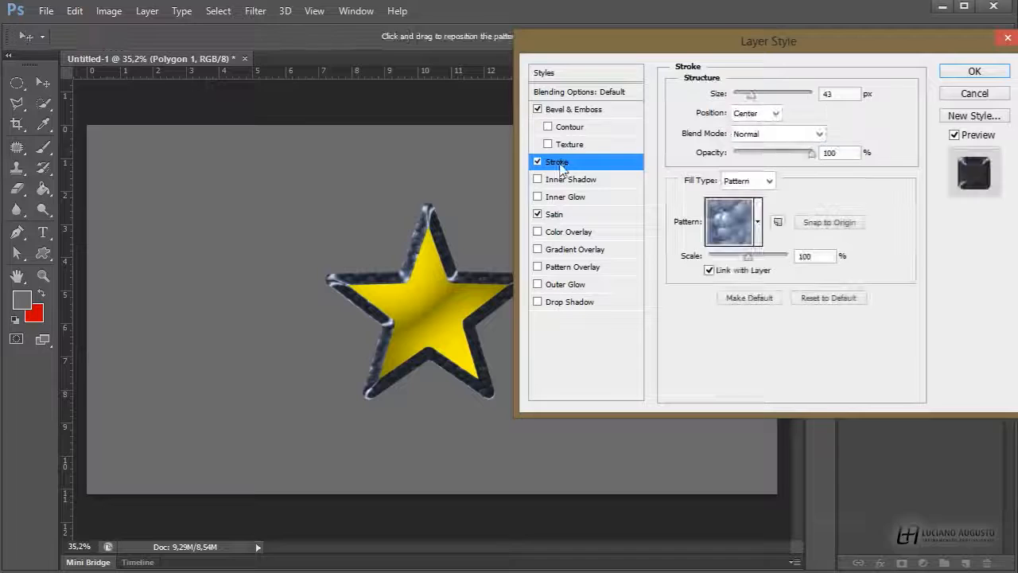
pyautogui.click(758, 222)
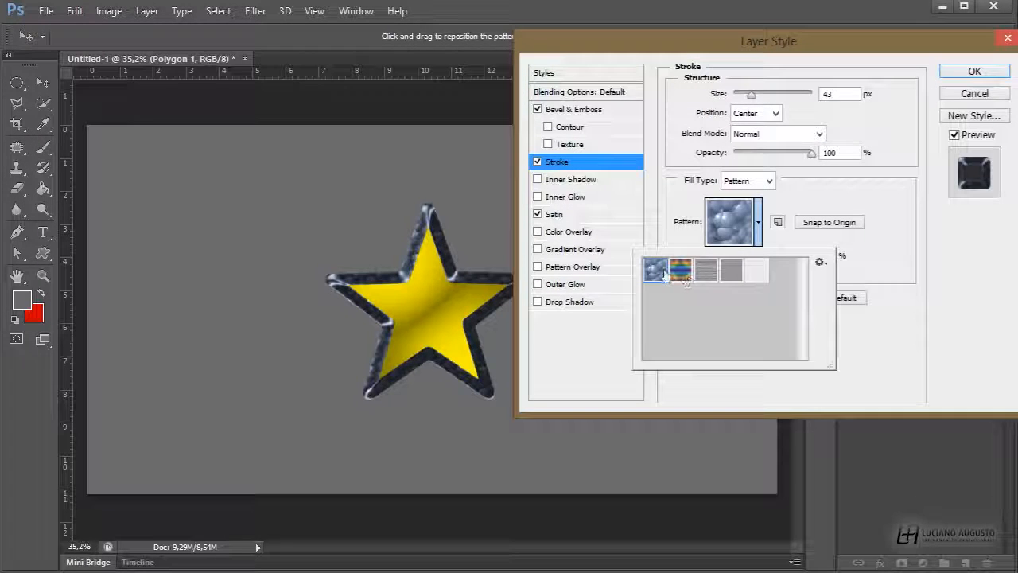
pyautogui.click(756, 273)
pyautogui.click(768, 181)
pyautogui.click(769, 182)
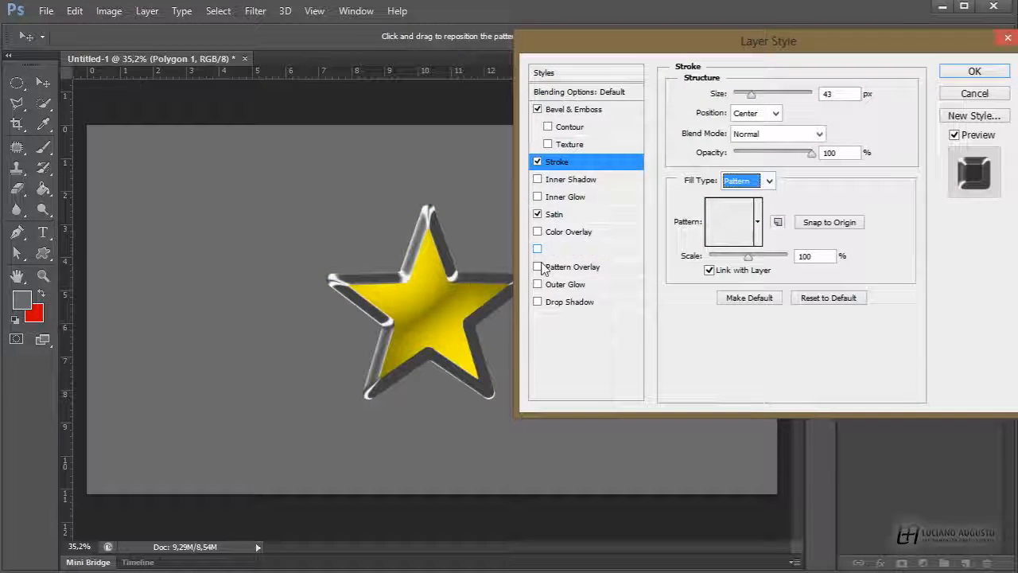
pyautogui.moveTo(751, 94)
pyautogui.mouseDown()
pyautogui.moveTo(739, 95)
pyautogui.moveTo(796, 97)
pyautogui.moveTo(739, 94)
pyautogui.moveTo(749, 95)
pyautogui.mouseUp()
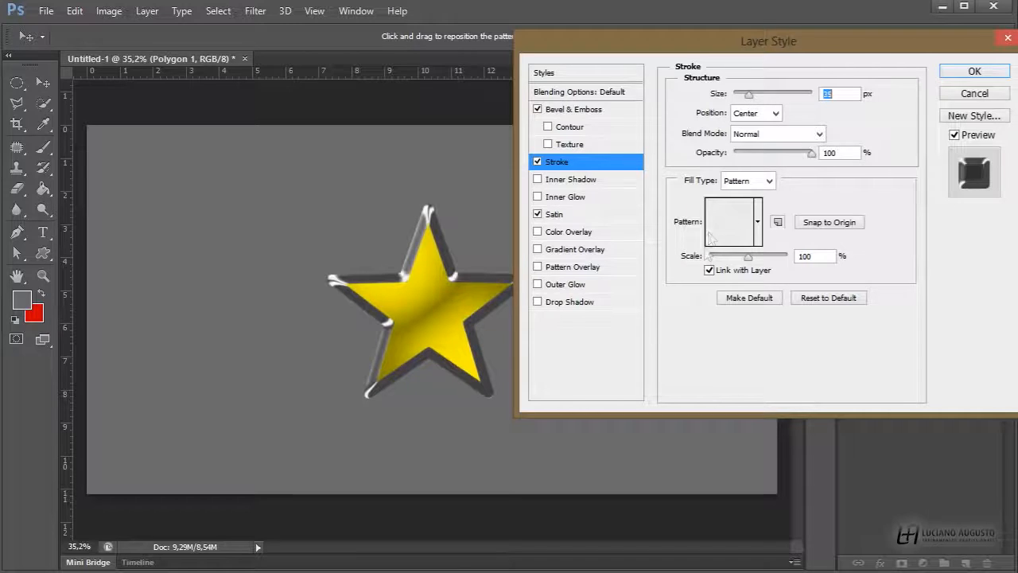
pyautogui.click(537, 163)
# Set the bevel style to Emboss with depth 664% and size 79 px, and apply the layer style
pyautogui.click(573, 109)
pyautogui.click(808, 96)
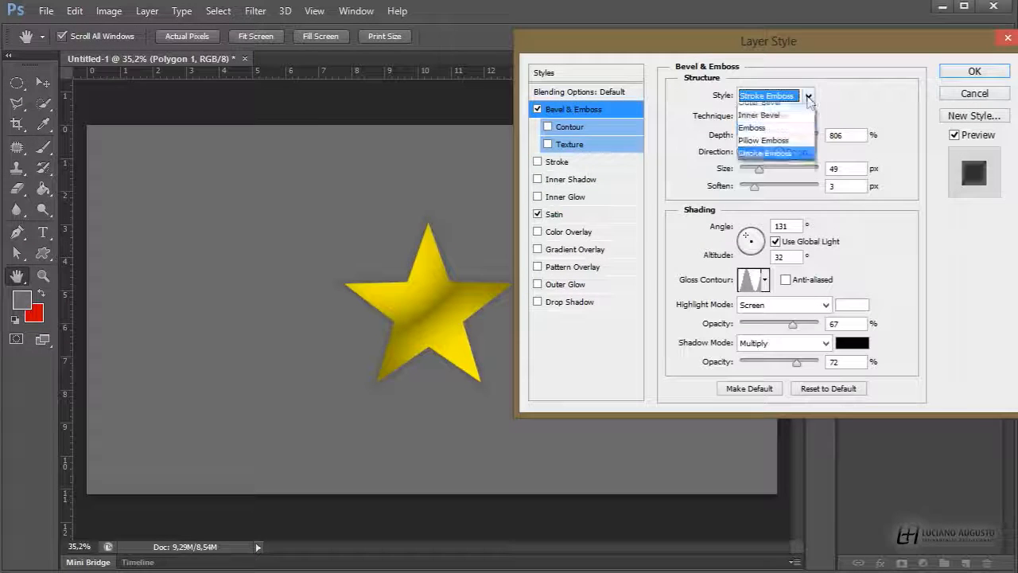
pyautogui.click(764, 133)
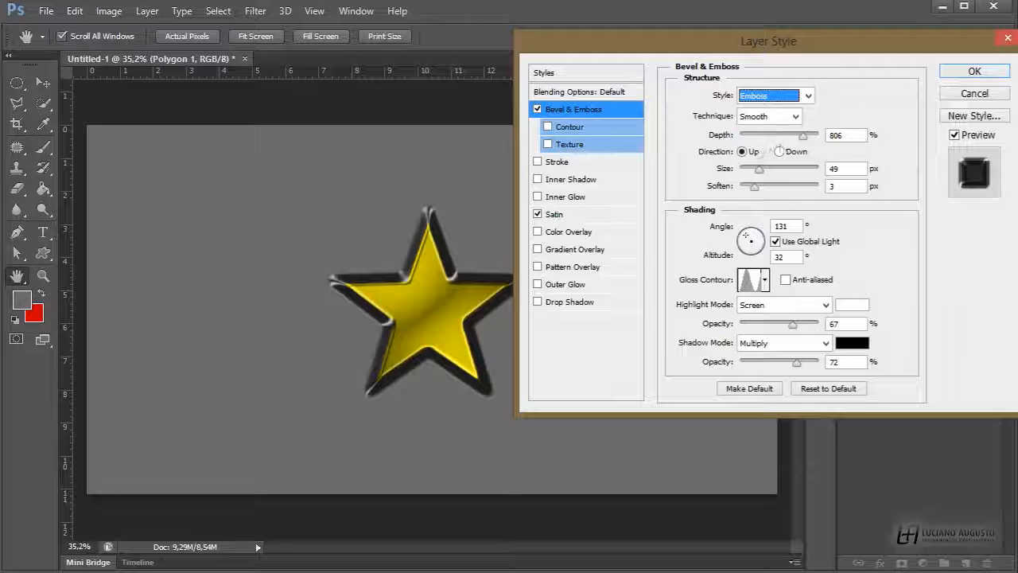
pyautogui.moveTo(800, 139); pyautogui.dragTo(777, 186)
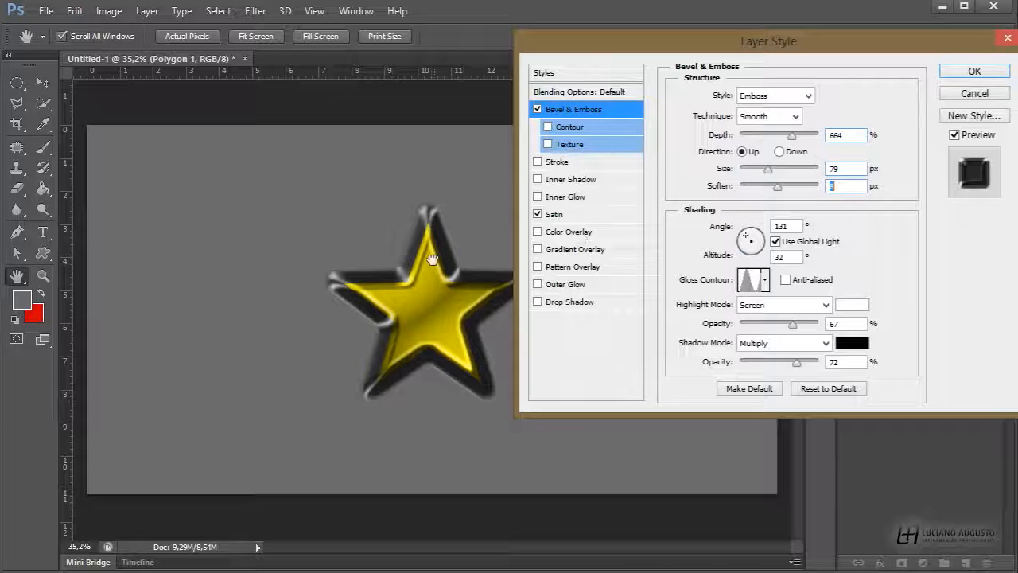
pyautogui.click(975, 73)
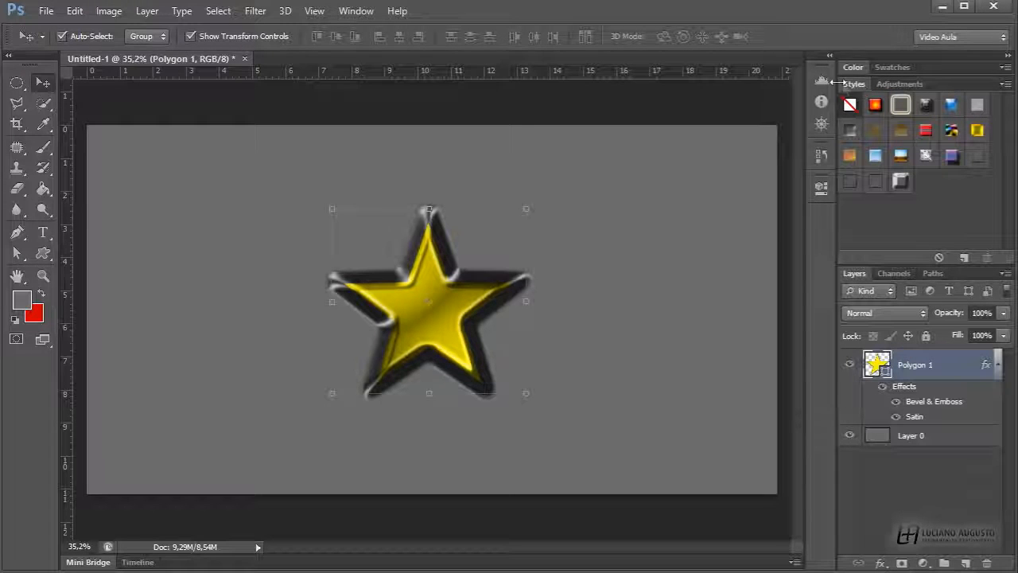
# Save the star's layer effects as a new preset style
pyautogui.click(964, 258)
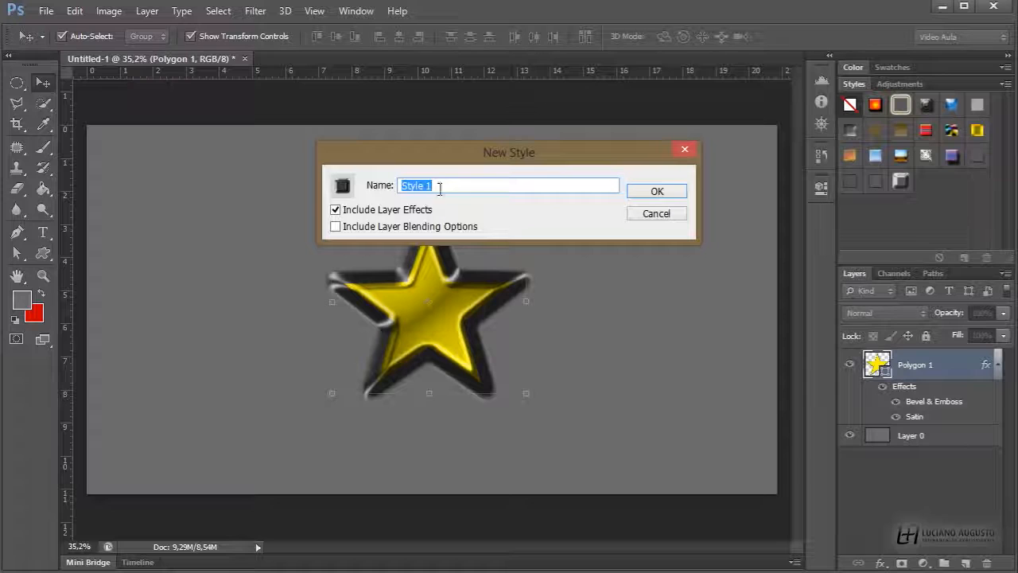
pyautogui.click(657, 191)
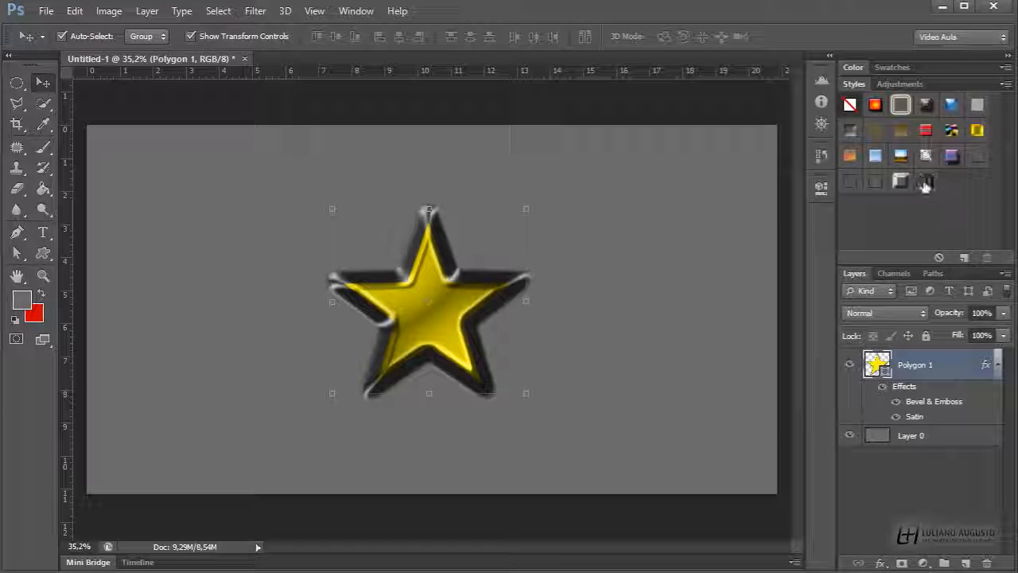
# Draw a trophy custom shape about 489 × 566 px beside the star and apply the saved style to it
pyautogui.click(43, 253)
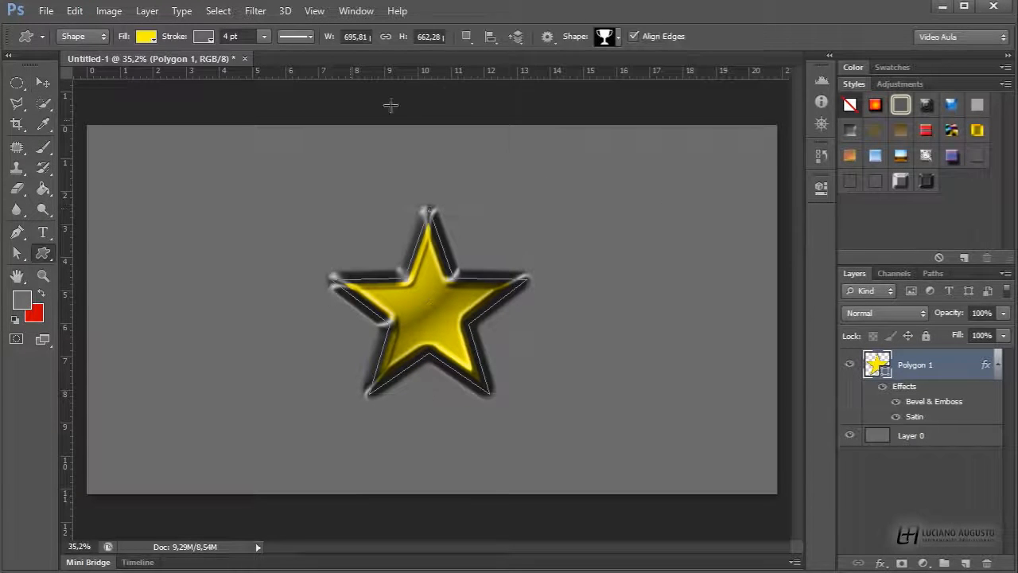
pyautogui.moveTo(582, 198); pyautogui.dragTo(716, 350)
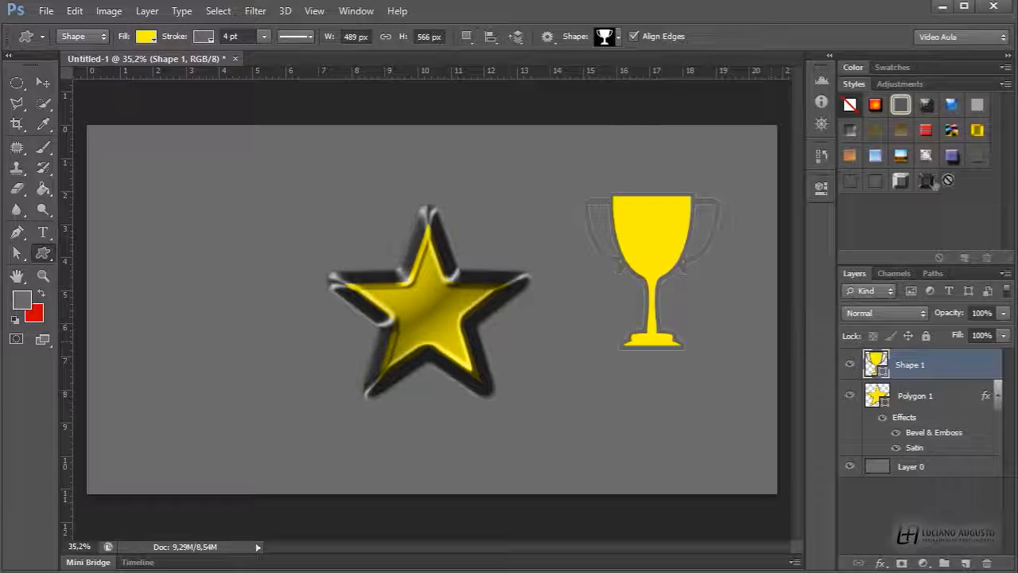
pyautogui.click(926, 181)
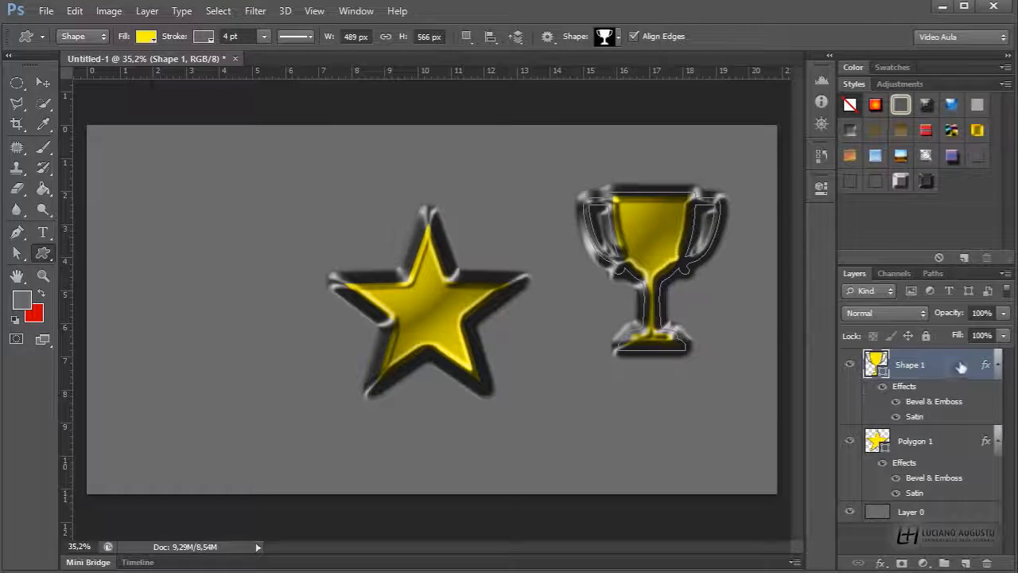
# Delete the trophy shape layer
pyautogui.moveTo(961, 366); pyautogui.dragTo(987, 562)
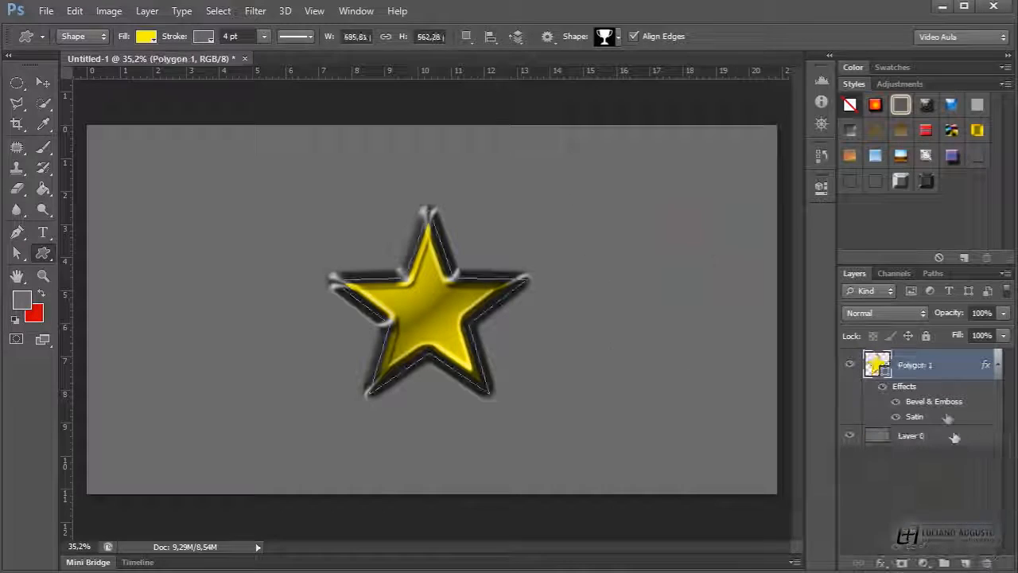
pyautogui.click(939, 472)
# Remove all effects from the star layer, then undo the removal
pyautogui.click(946, 366)
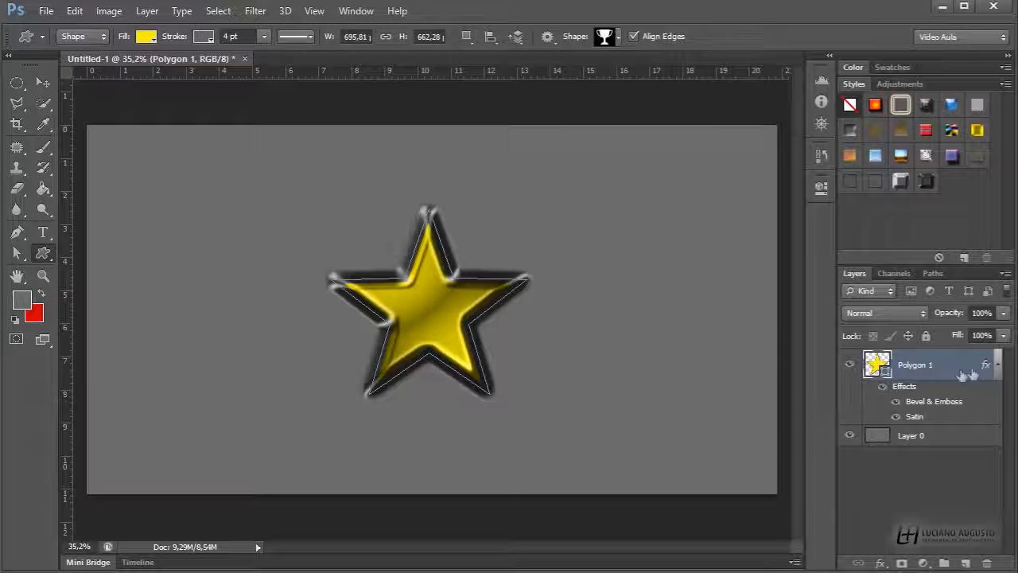
pyautogui.moveTo(933, 392); pyautogui.dragTo(987, 563)
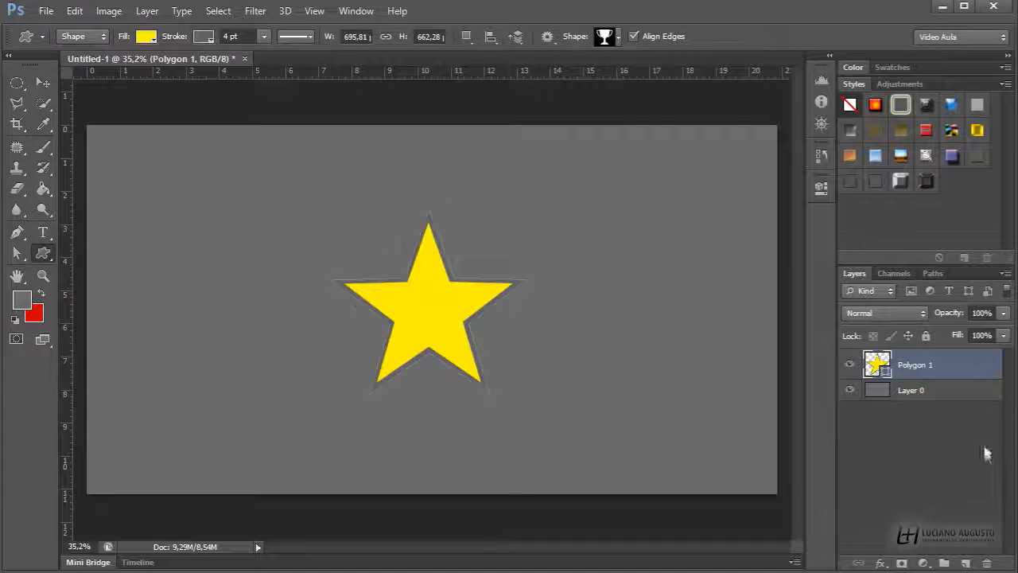
pyautogui.hotkey('ctrl', 'z')
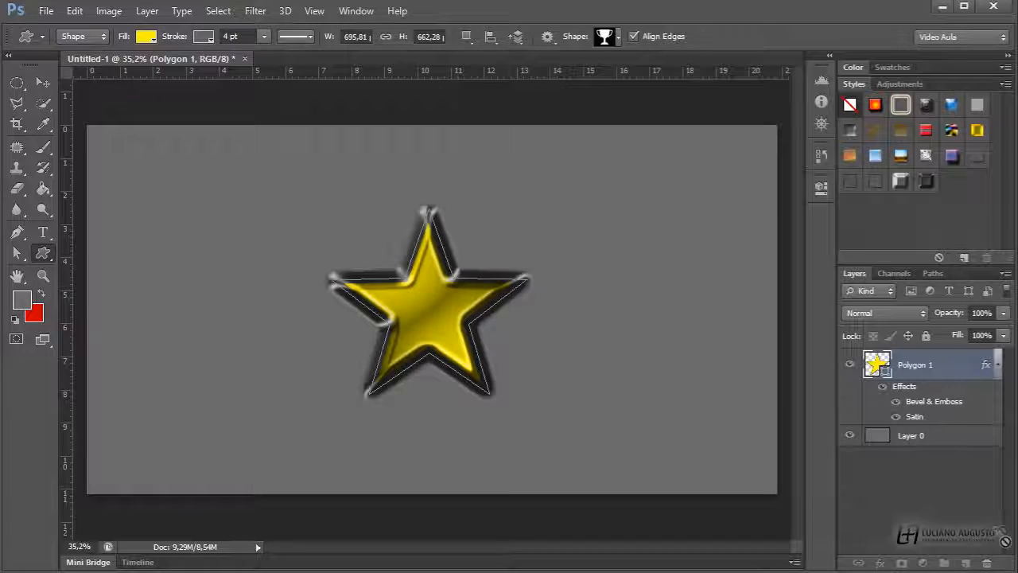
# Toggle the star layer's effects visibility off and back on to compare the shape with and without them
pyautogui.moveTo(990, 561); pyautogui.dragTo(987, 563)
pyautogui.hotkey('ctrl', 'z')
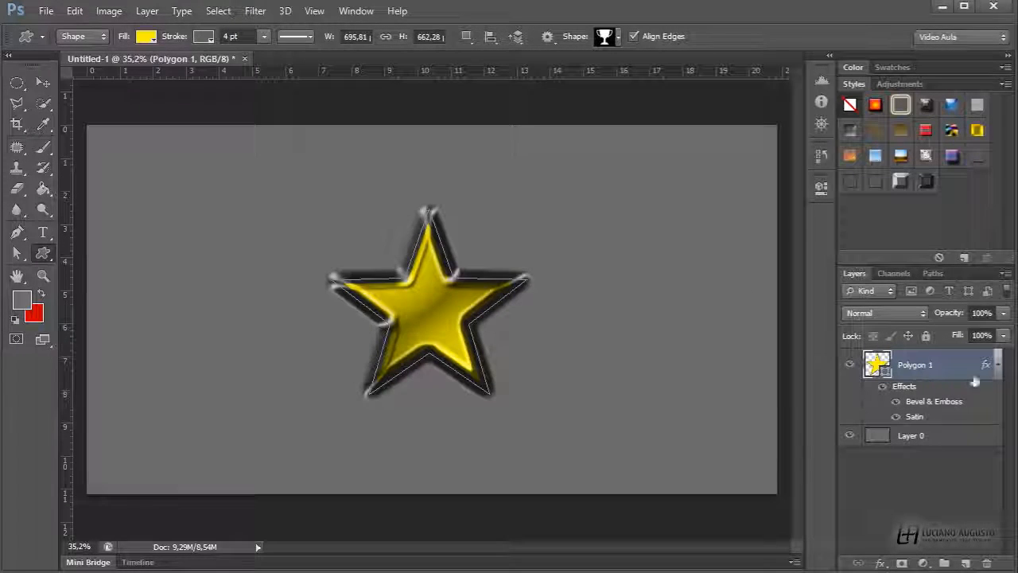
pyautogui.click(999, 365)
pyautogui.click(997, 366)
pyautogui.click(998, 366)
pyautogui.click(998, 367)
pyautogui.click(886, 387)
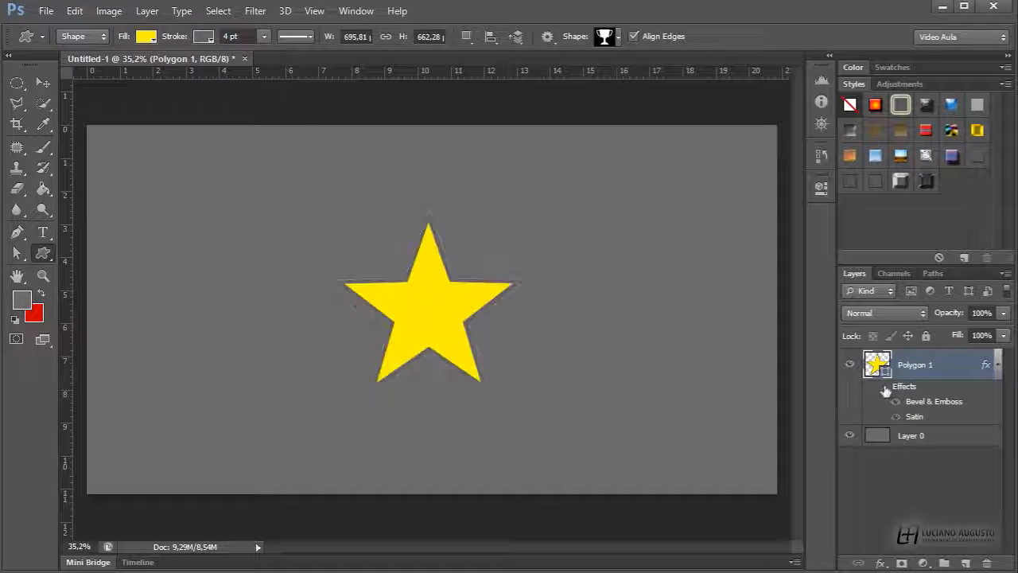
pyautogui.click(885, 387)
pyautogui.click(884, 389)
pyautogui.click(883, 387)
pyautogui.click(883, 388)
pyautogui.click(883, 388)
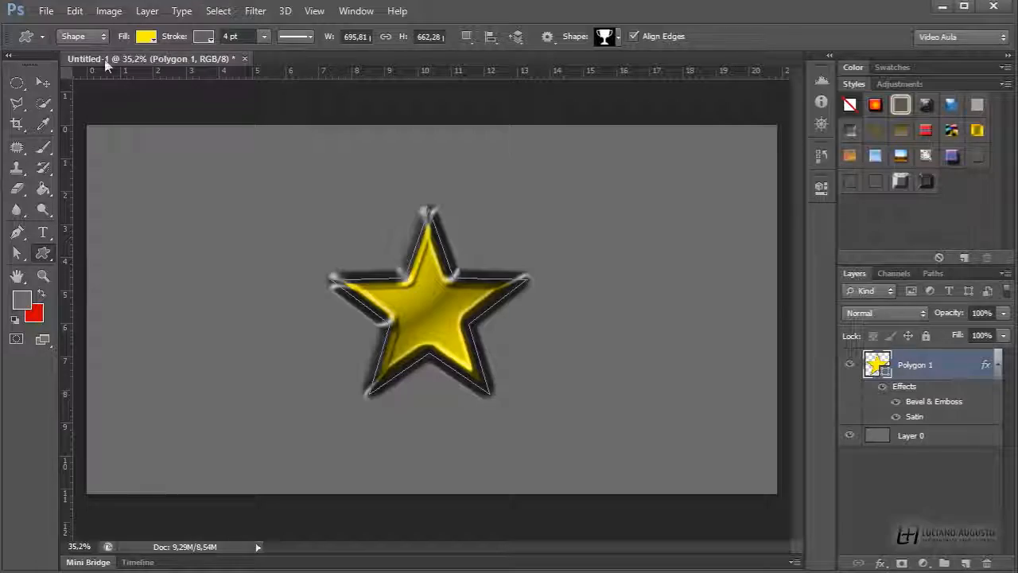
# Open the photo _MG_990710.JPG from the Imagens folder
pyautogui.click(46, 10)
pyautogui.click(50, 41)
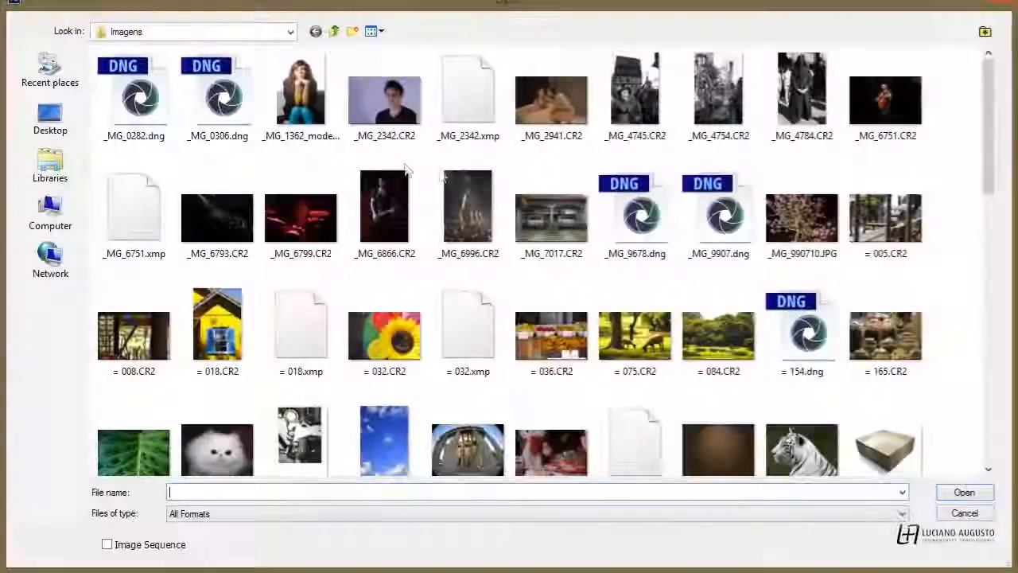
pyautogui.doubleClick(802, 216)
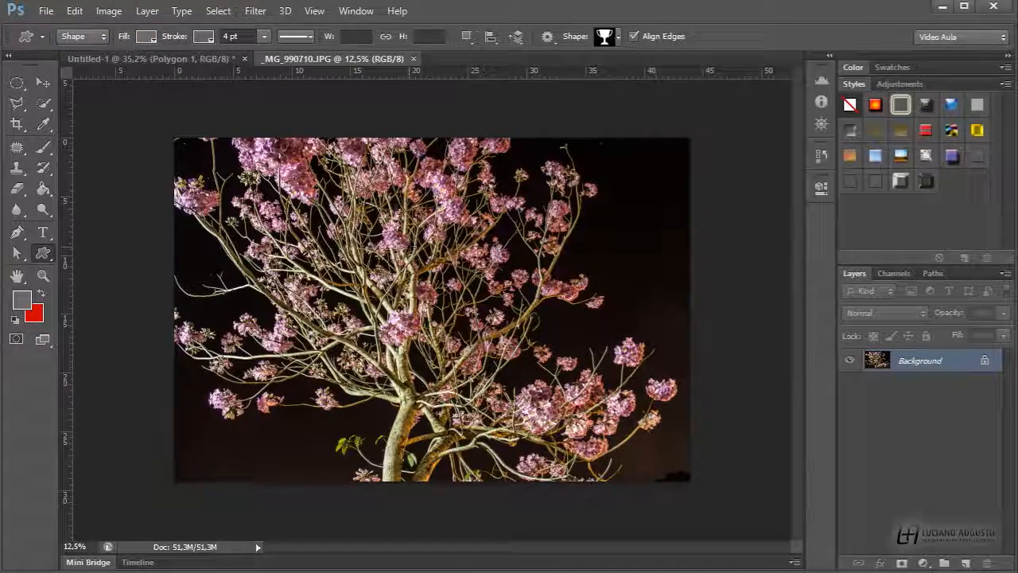
# Open the Filter Gallery for the photo and fit its preview in view
pyautogui.click(255, 13)
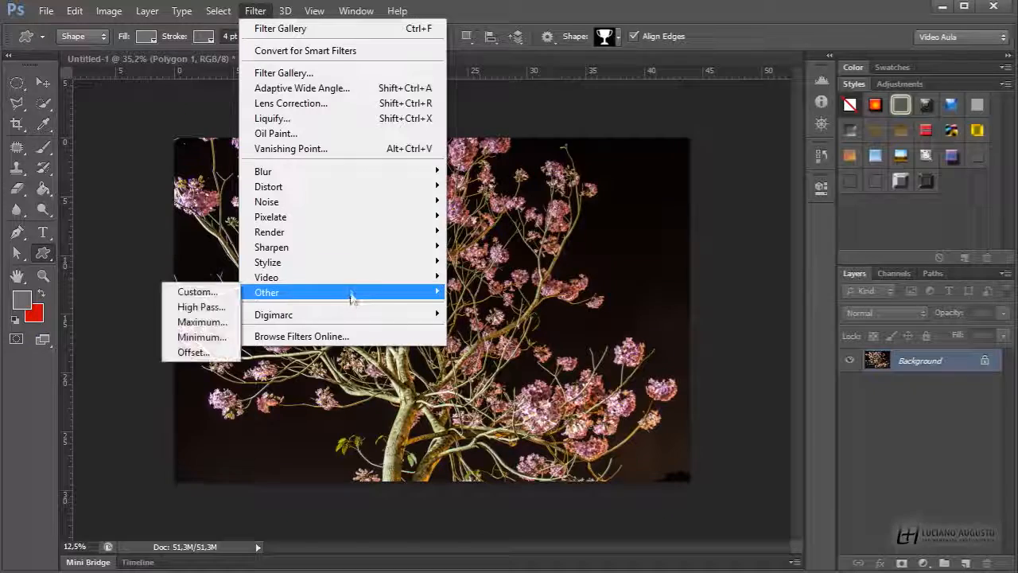
pyautogui.moveTo(349, 281)
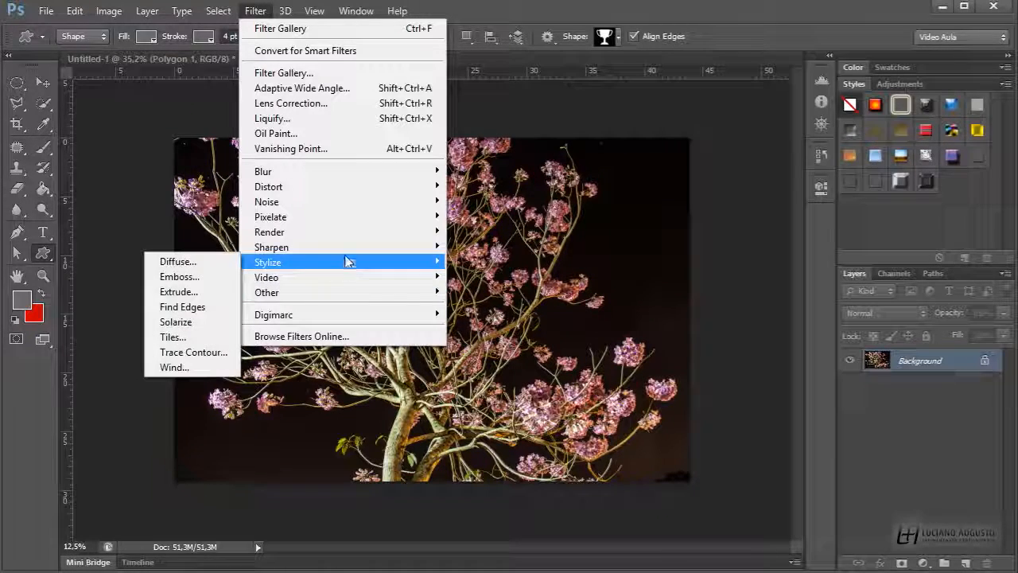
pyautogui.moveTo(343, 250)
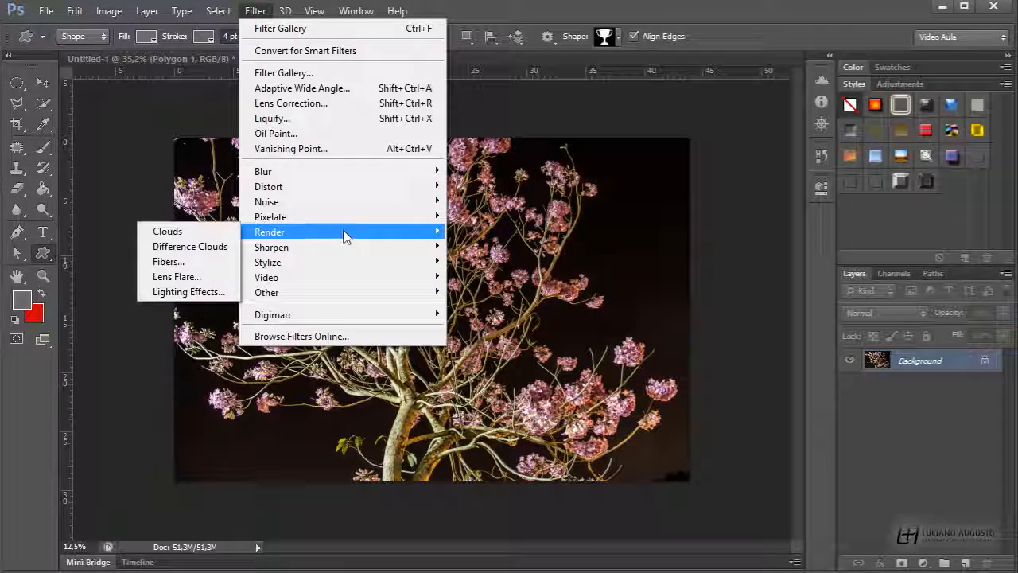
pyautogui.moveTo(342, 219)
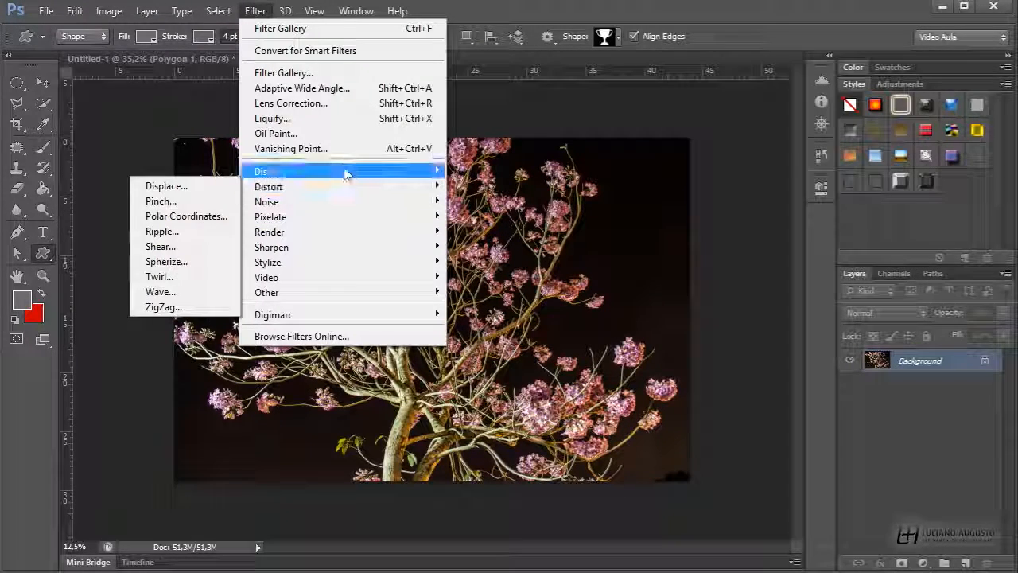
pyautogui.moveTo(343, 172)
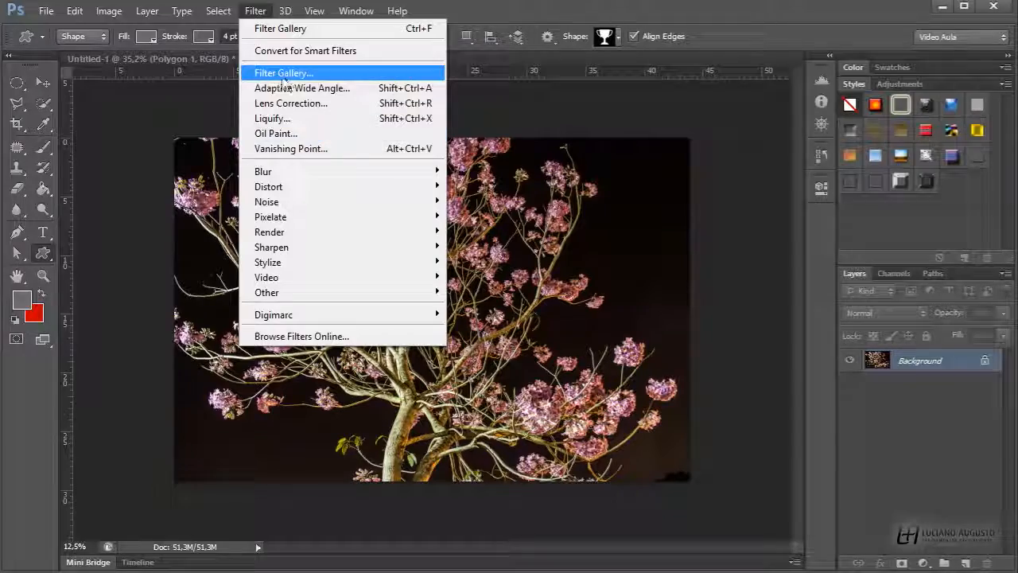
pyautogui.click(273, 76)
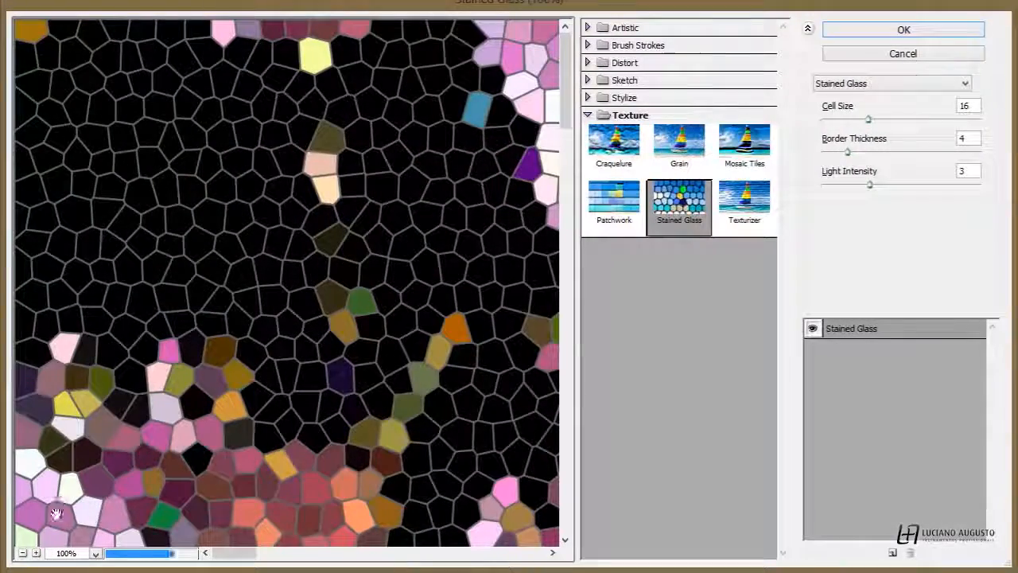
pyautogui.click(95, 553)
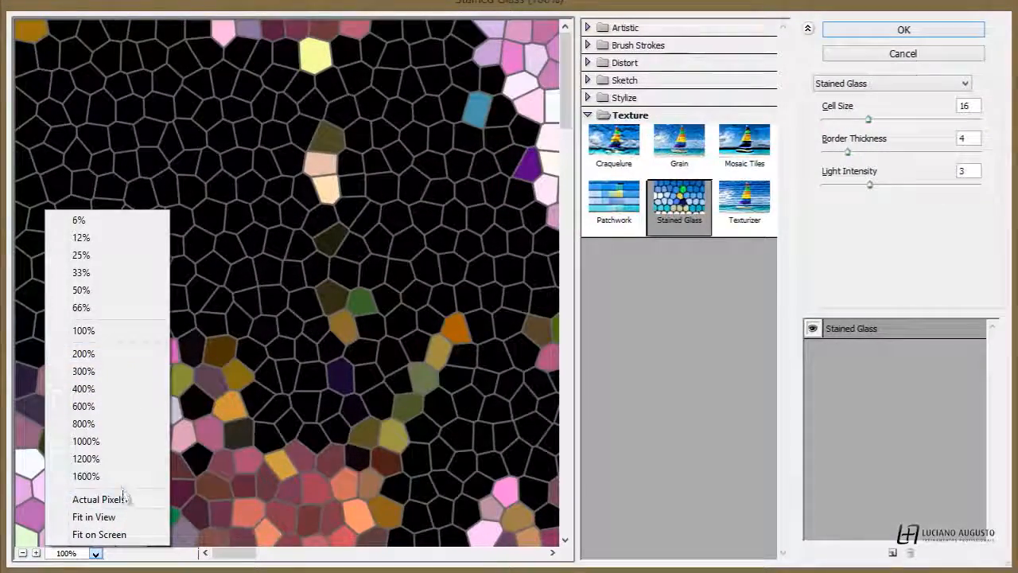
pyautogui.click(112, 517)
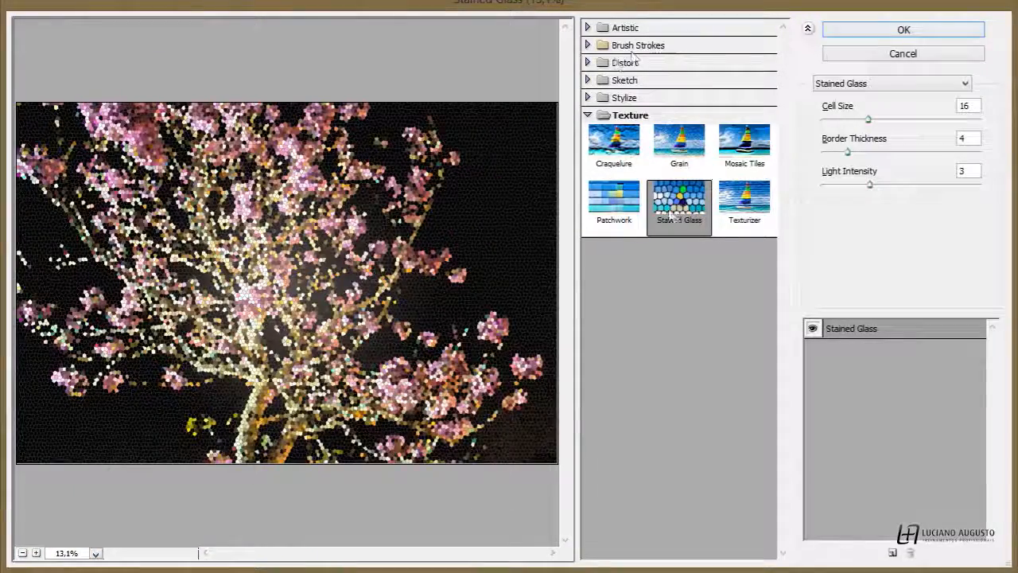
# Preview Patchwork, Craquelure, Colored Pencil, Watercolor and Angled Strokes filters in the gallery
pyautogui.click(640, 207)
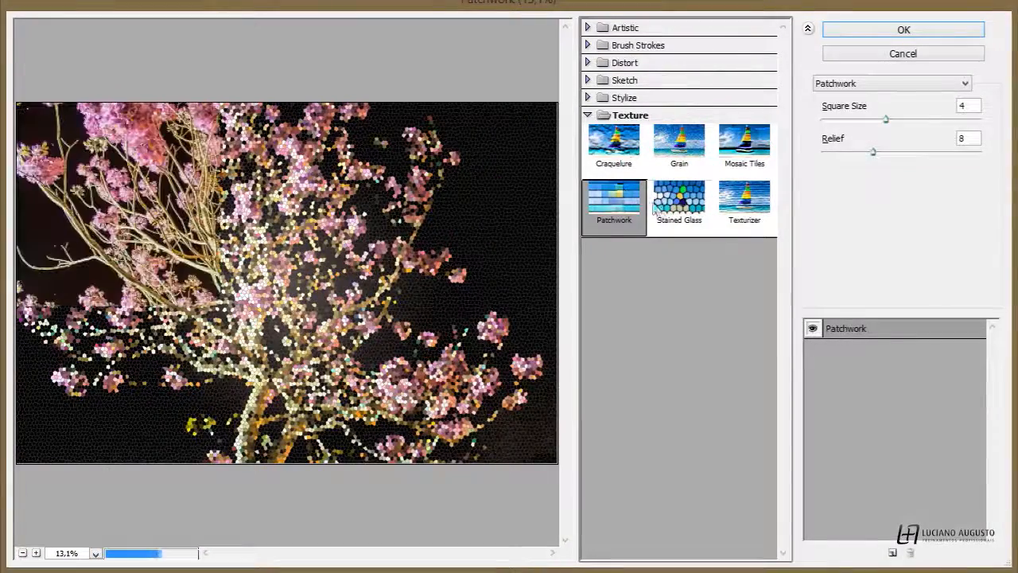
pyautogui.click(625, 156)
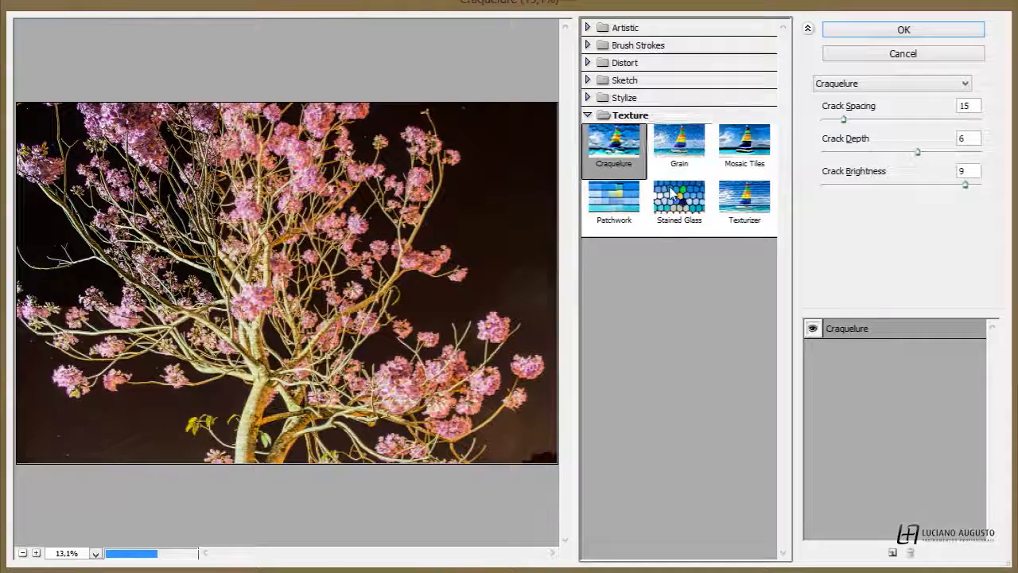
pyautogui.click(597, 115)
pyautogui.click(590, 28)
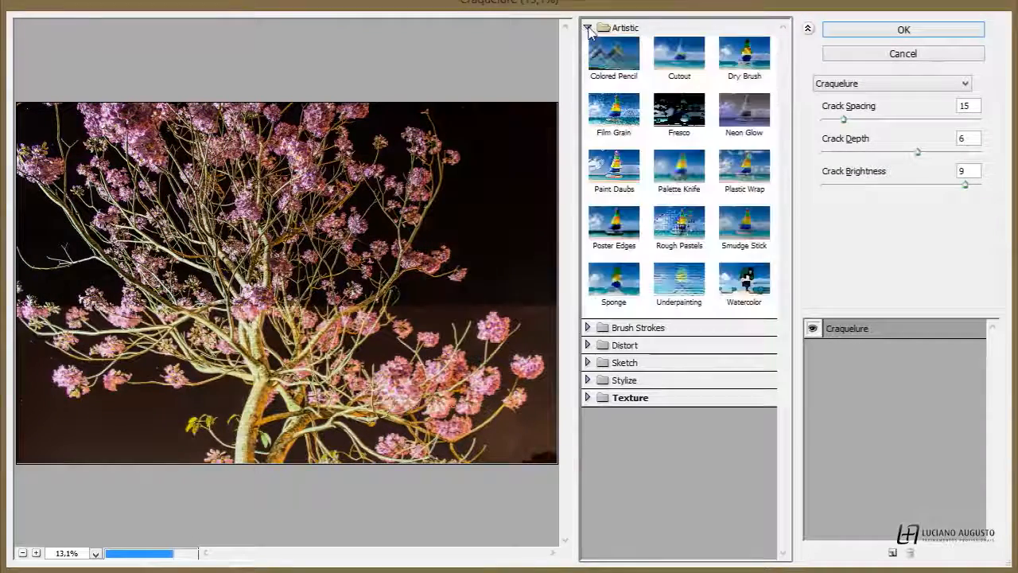
pyautogui.click(614, 56)
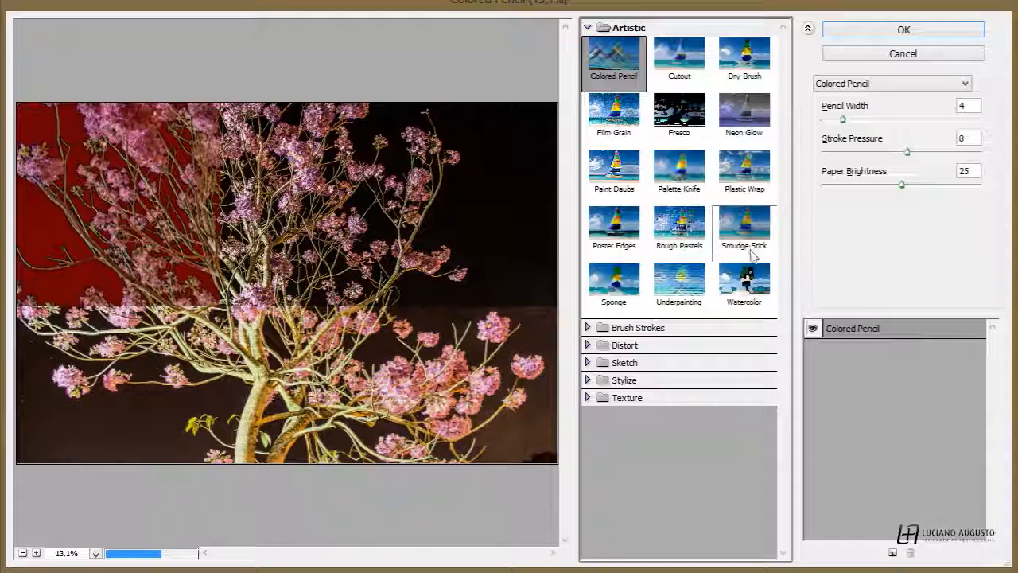
pyautogui.click(744, 279)
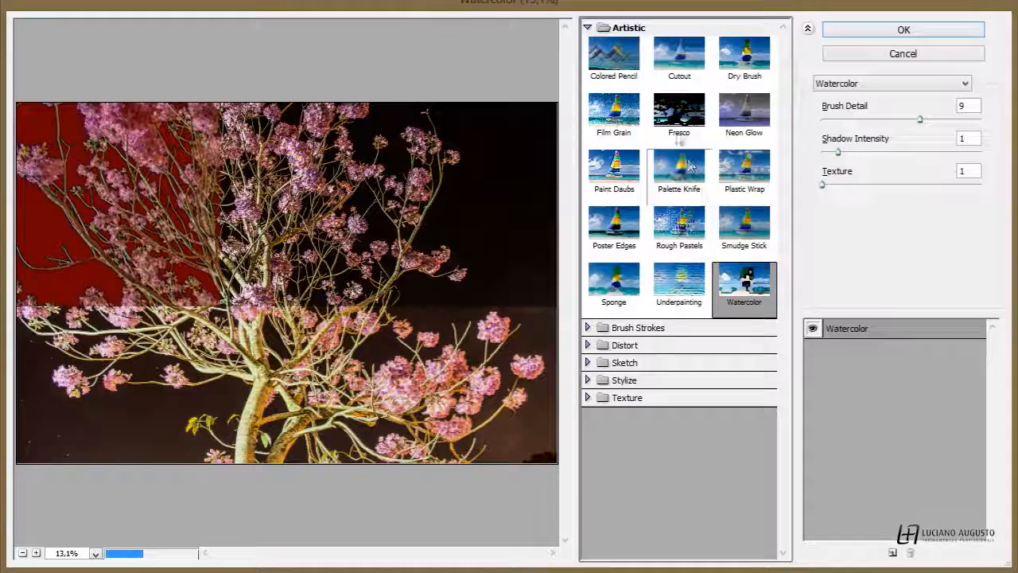
pyautogui.click(595, 27)
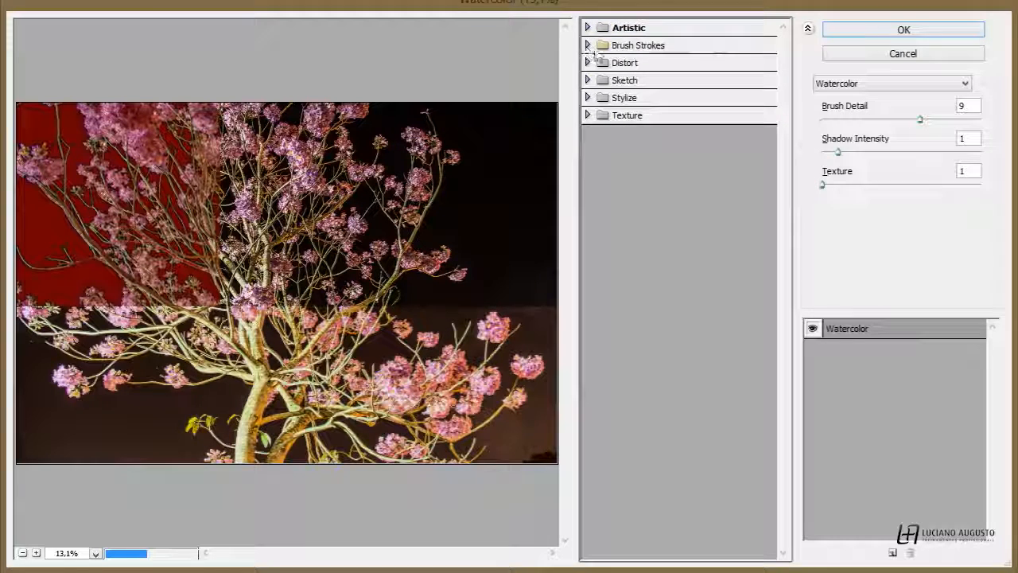
pyautogui.click(598, 46)
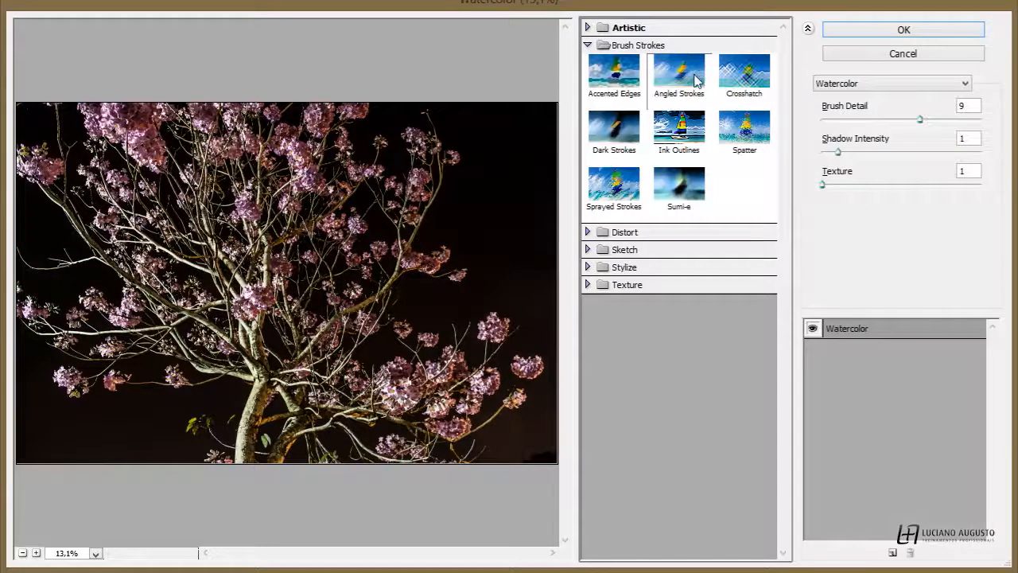
pyautogui.click(660, 80)
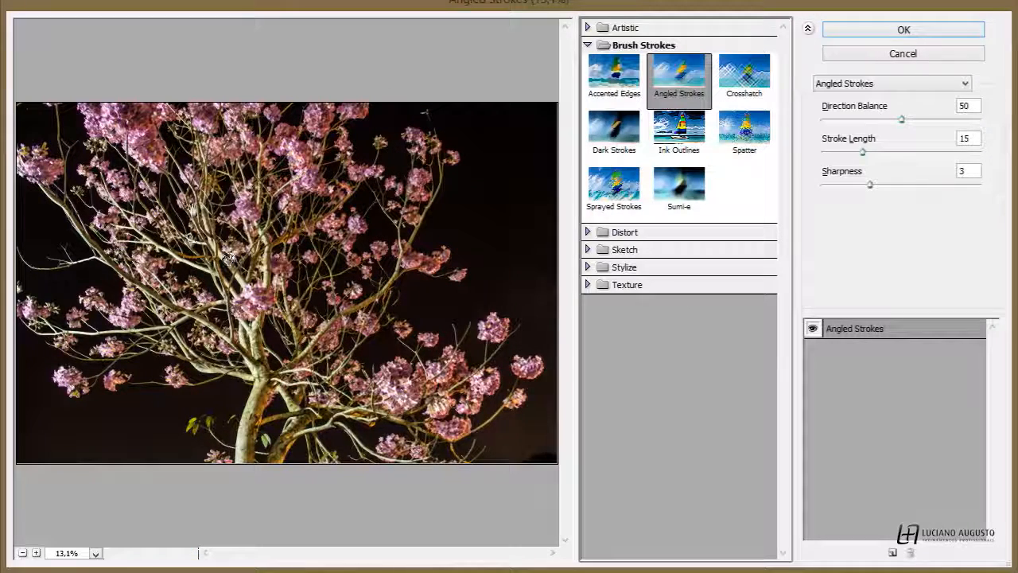
# Browse the Distort, Sketch and Stylize filter groups, previewing Bas Relief and Glowing Edges
pyautogui.click(588, 46)
pyautogui.click(588, 62)
pyautogui.click(588, 63)
pyautogui.click(588, 80)
pyautogui.click(626, 283)
pyautogui.click(613, 108)
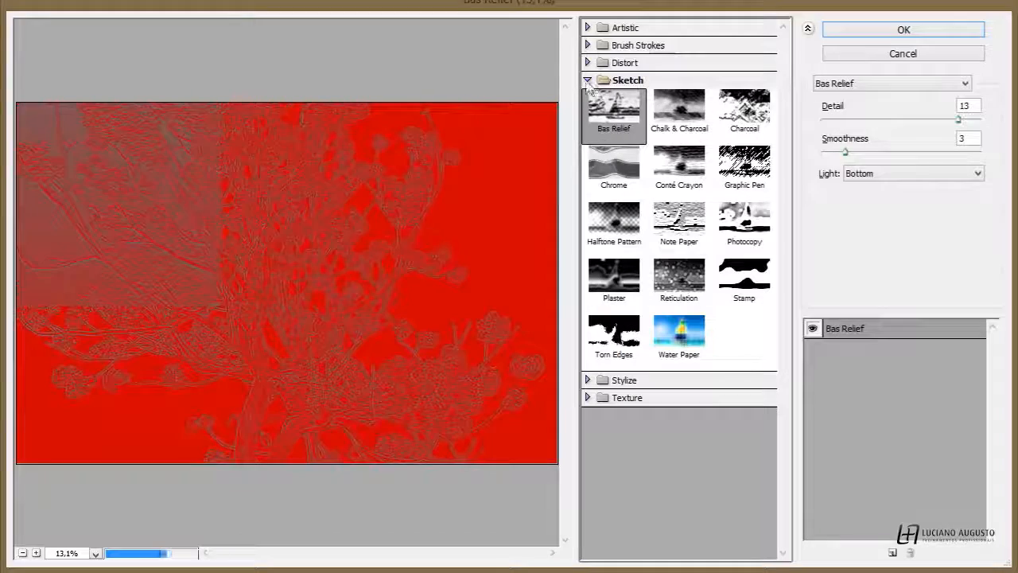
pyautogui.click(588, 80)
pyautogui.click(588, 97)
pyautogui.click(618, 131)
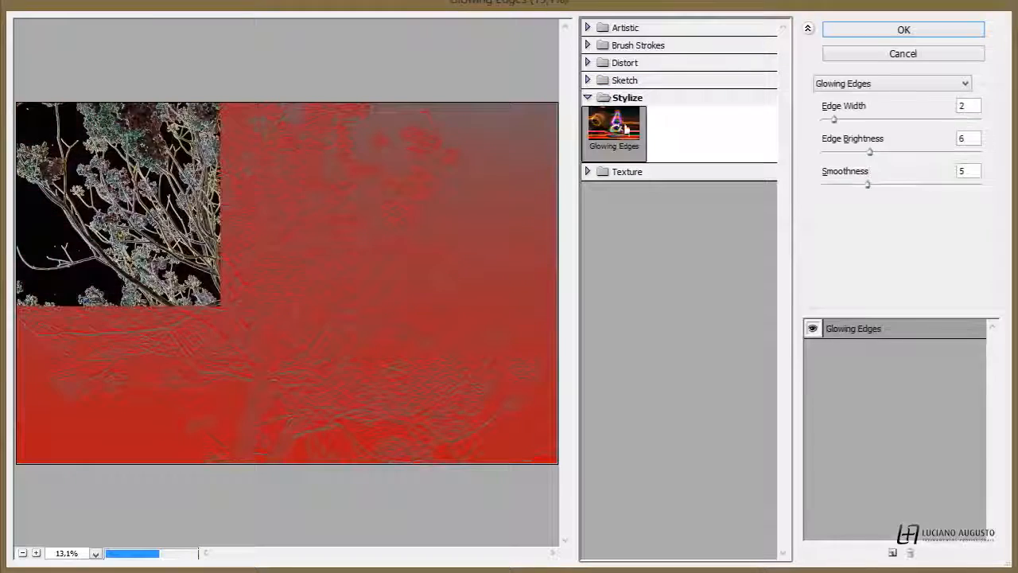
pyautogui.click(587, 97)
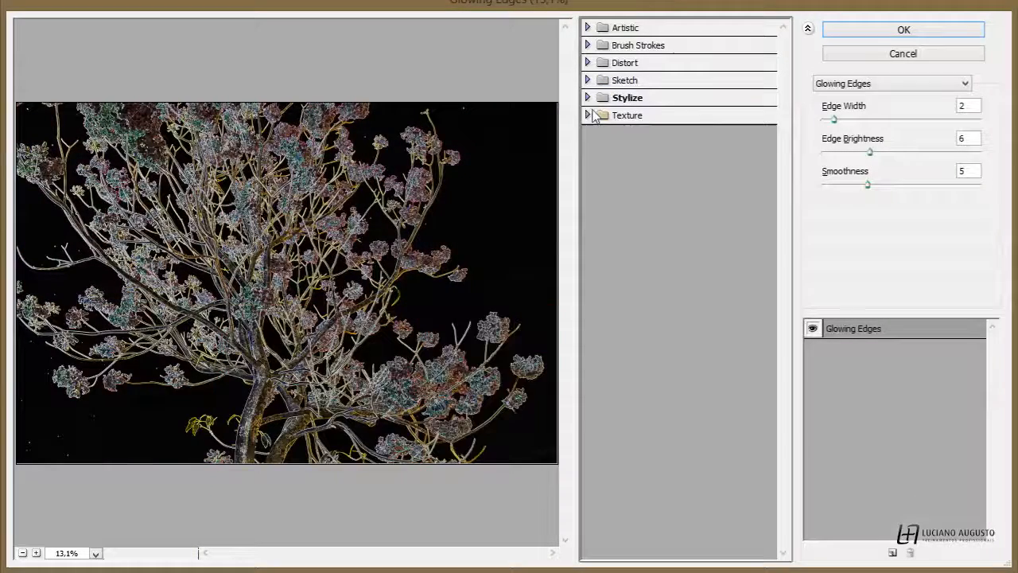
# Choose the Stained Glass texture filter and set its cell size to 23
pyautogui.click(589, 115)
pyautogui.click(679, 199)
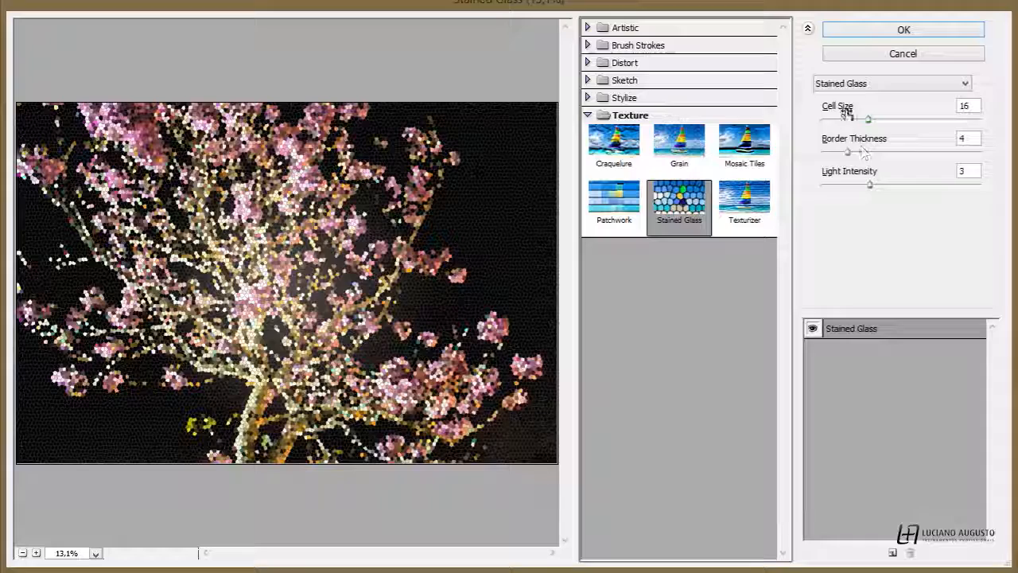
pyautogui.click(872, 119)
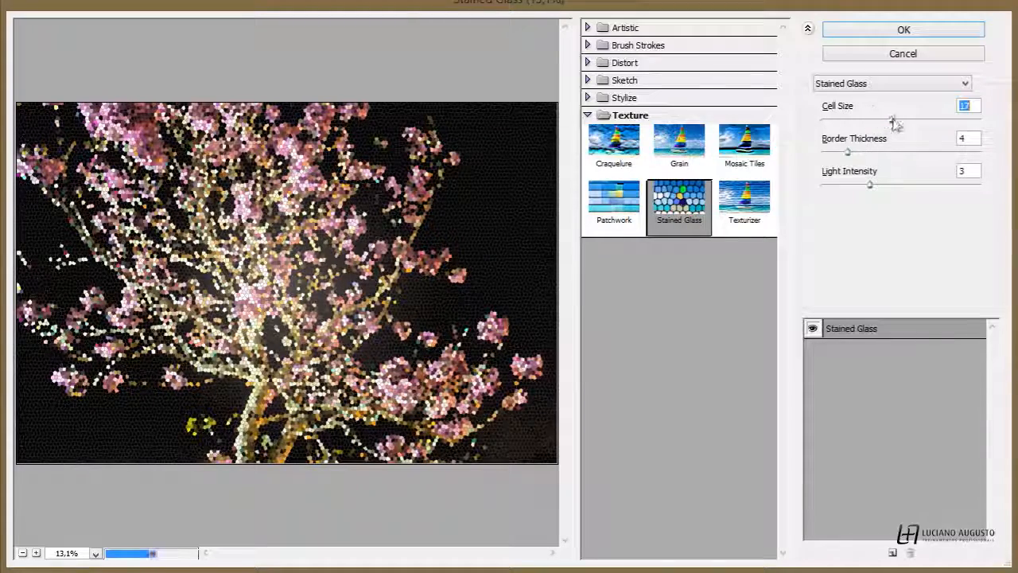
pyautogui.click(892, 119)
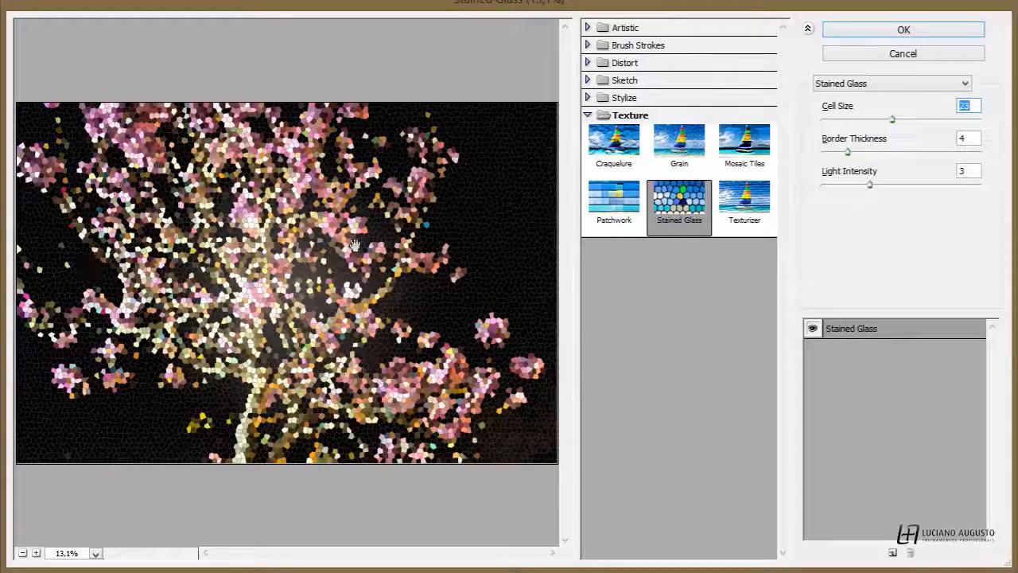
# Add a second filter effect layer set to Crosshatch and apply the combined filters to the photo
pyautogui.click(850, 377)
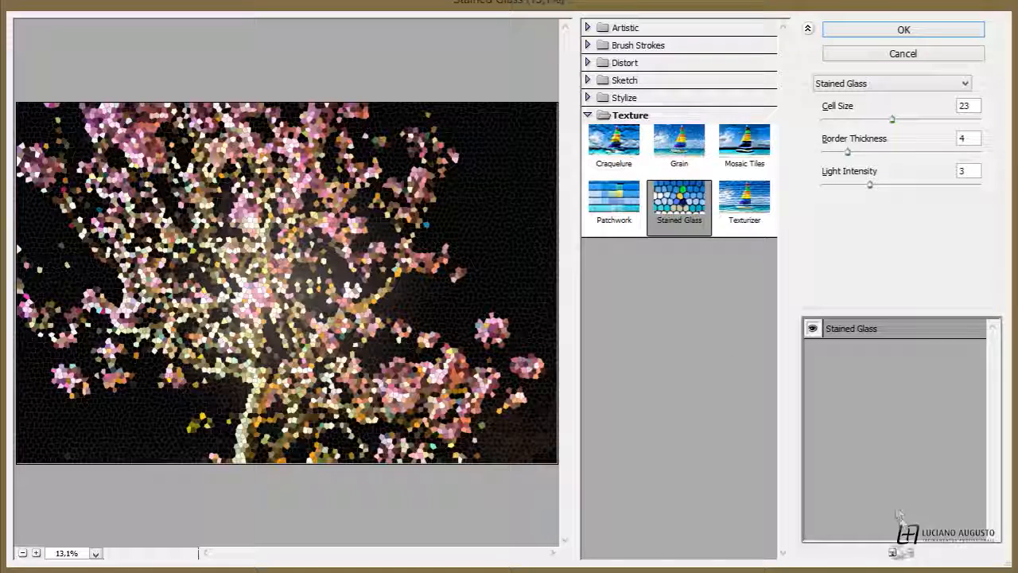
pyautogui.click(894, 553)
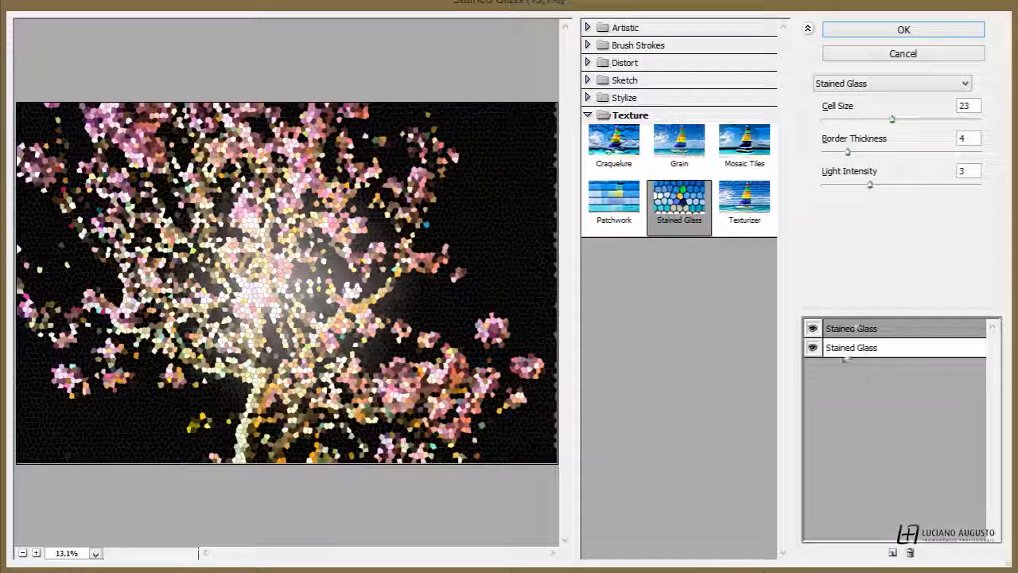
pyautogui.click(590, 45)
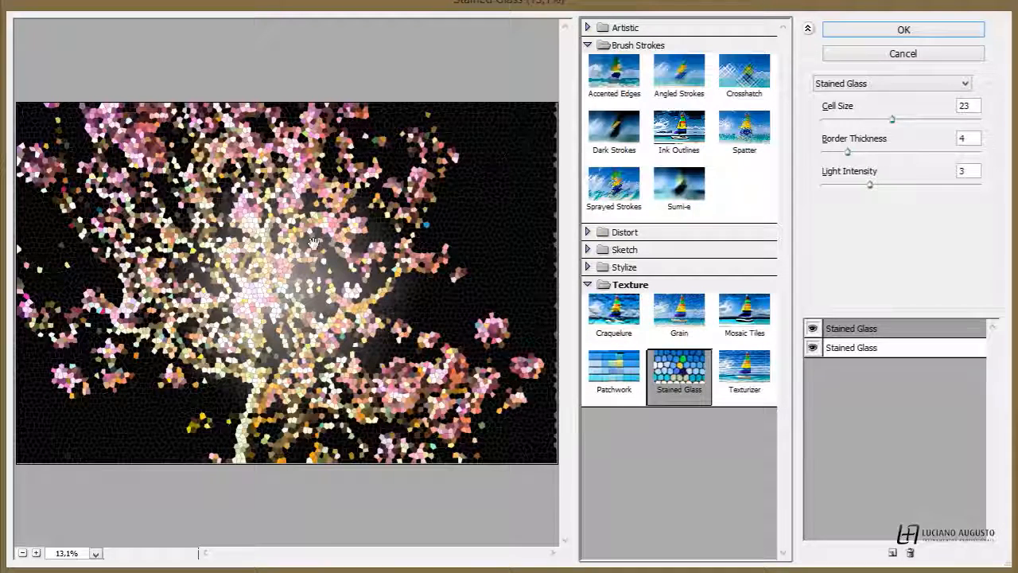
pyautogui.click(743, 76)
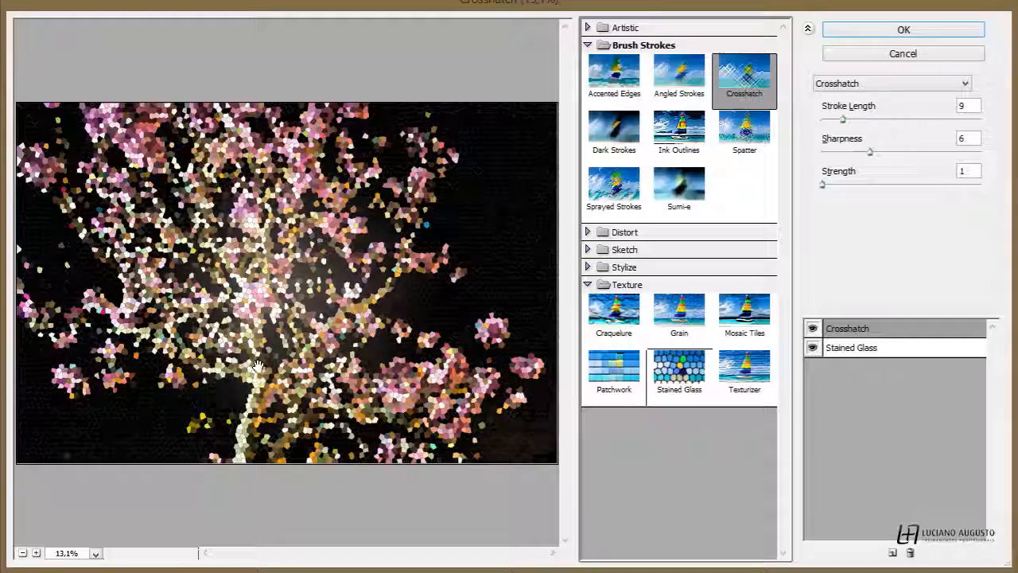
pyautogui.click(907, 30)
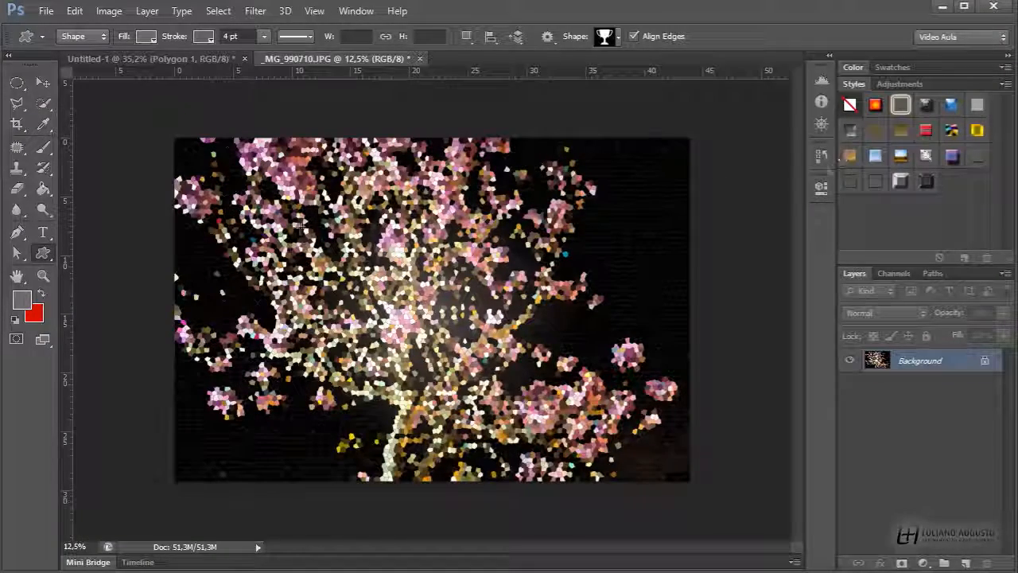